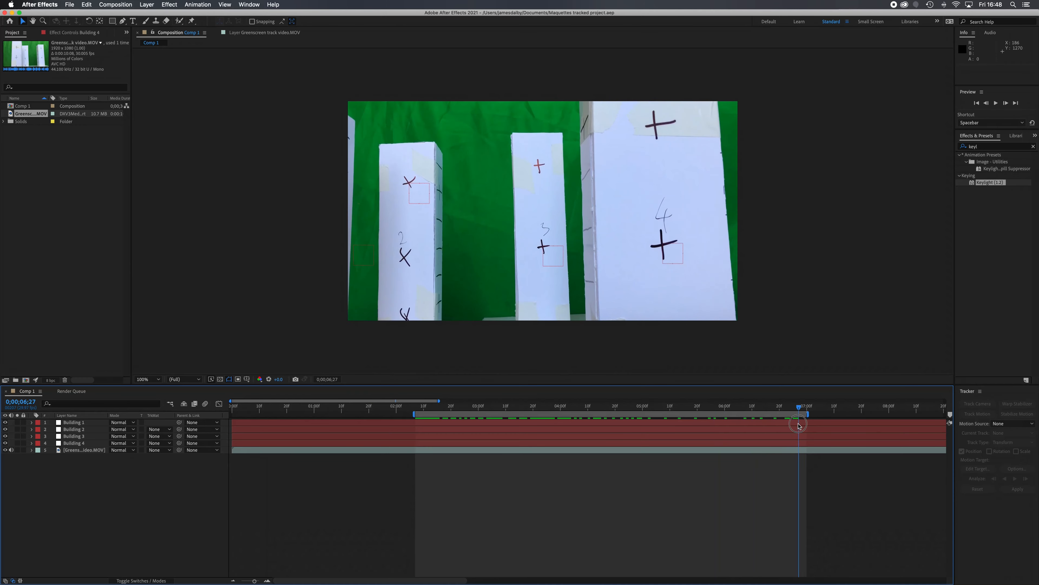
# Step: Import Building 2.jpeg from the Finder's Downloads folder into the After Effects project
pyautogui.click(741, 423)
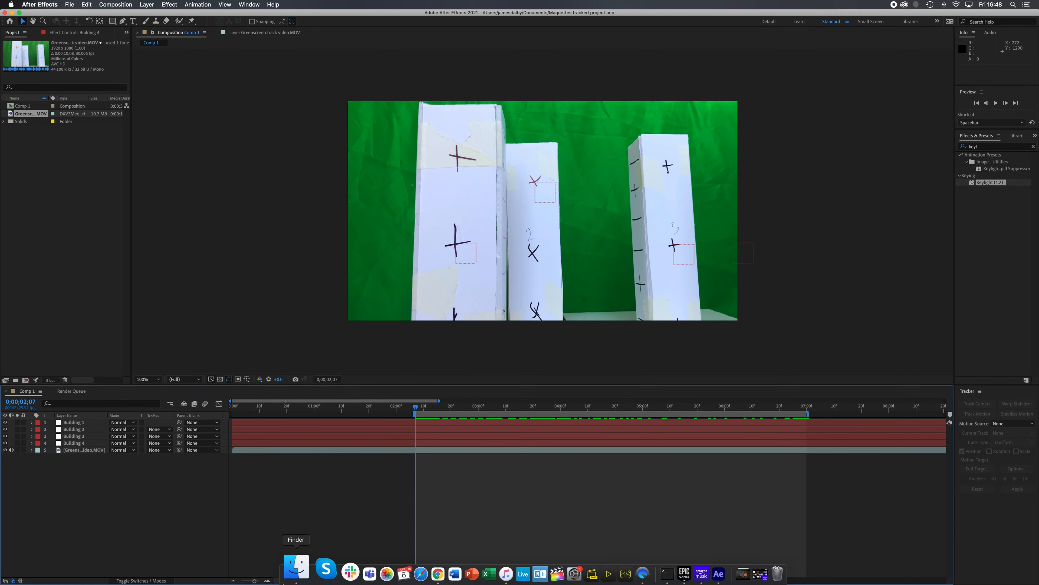
pyautogui.click(290, 566)
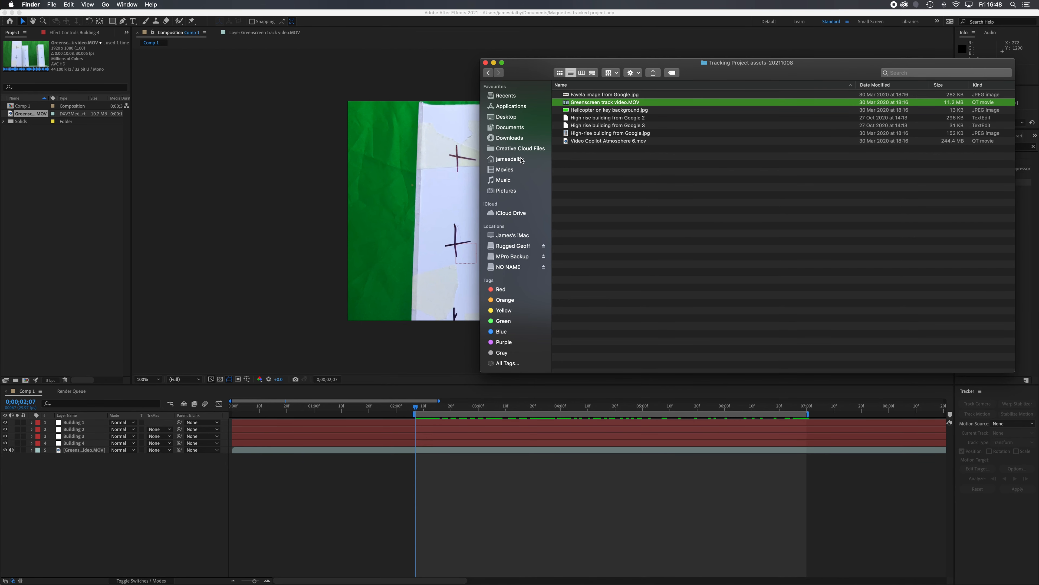
pyautogui.click(531, 139)
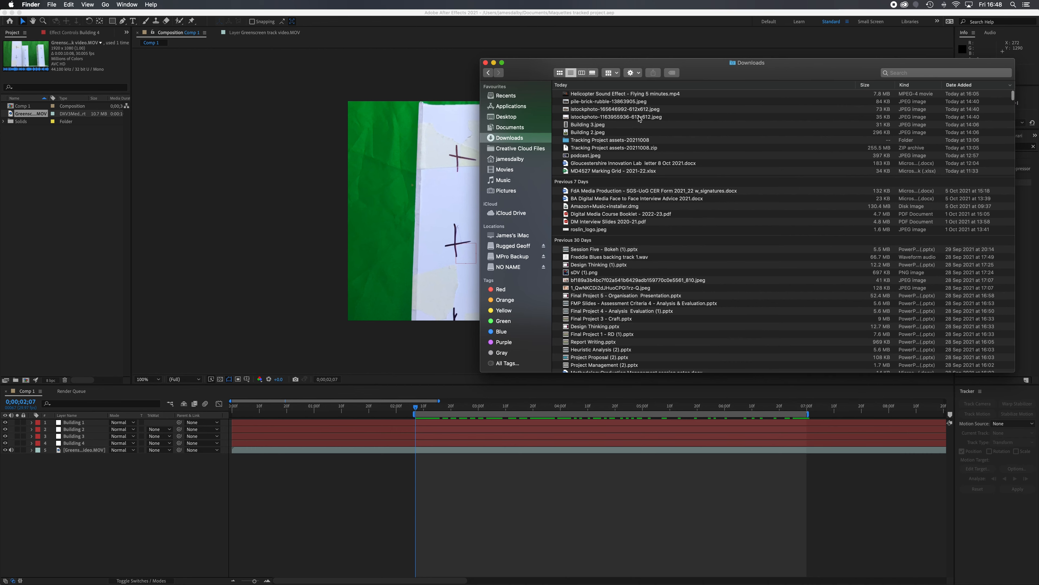
pyautogui.click(618, 134)
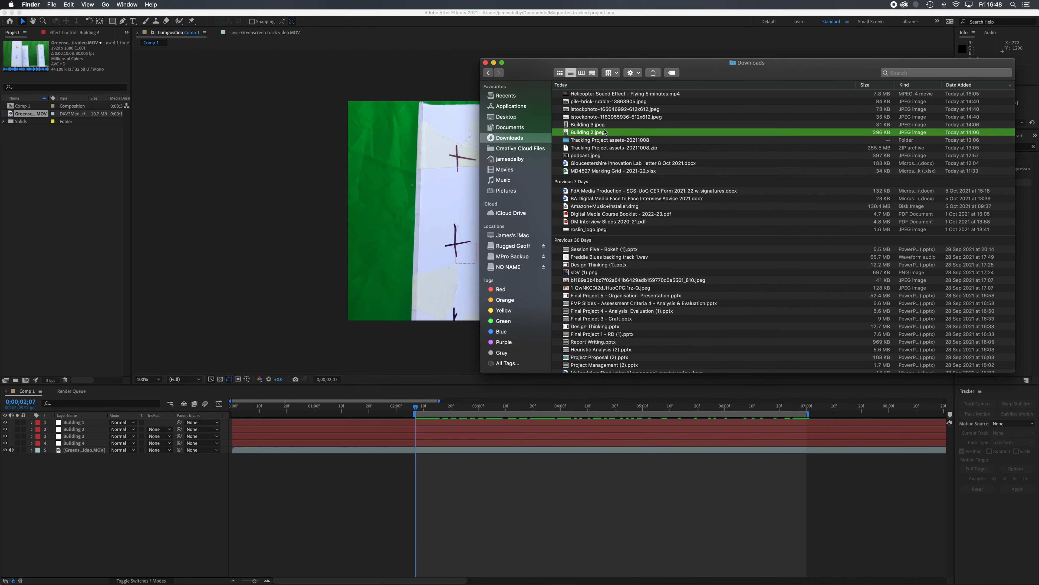
pyautogui.moveTo(615, 134); pyautogui.dragTo(140, 185)
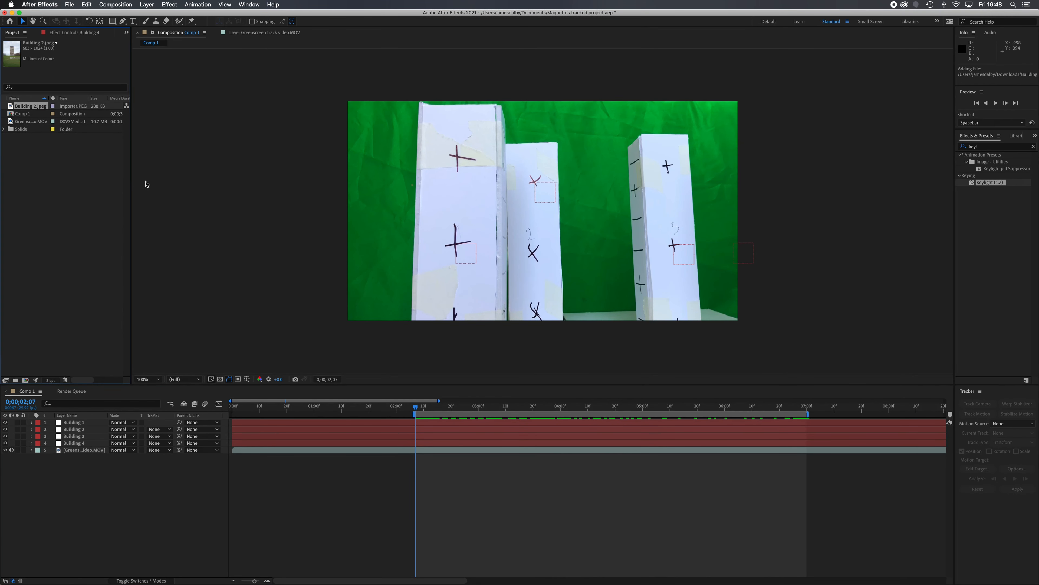
# Step: Add the Building 2.jpeg image to Comp 1 as the topmost layer, above the Building 1 layer
pyautogui.click(51, 181)
pyautogui.click(15, 107)
pyautogui.moveTo(11, 108); pyautogui.dragTo(85, 422)
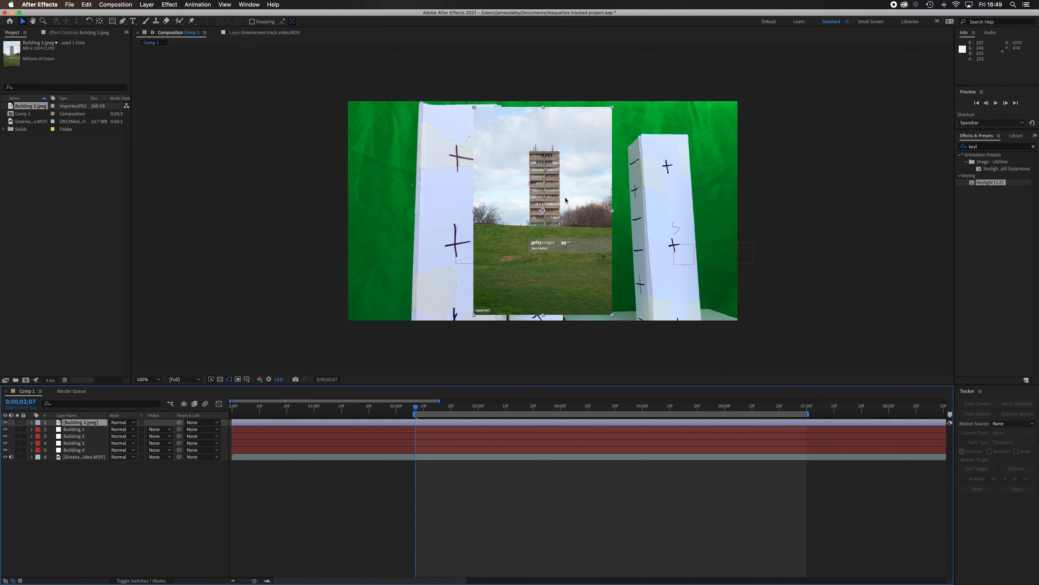
pyautogui.press('.')
pyautogui.press('.')
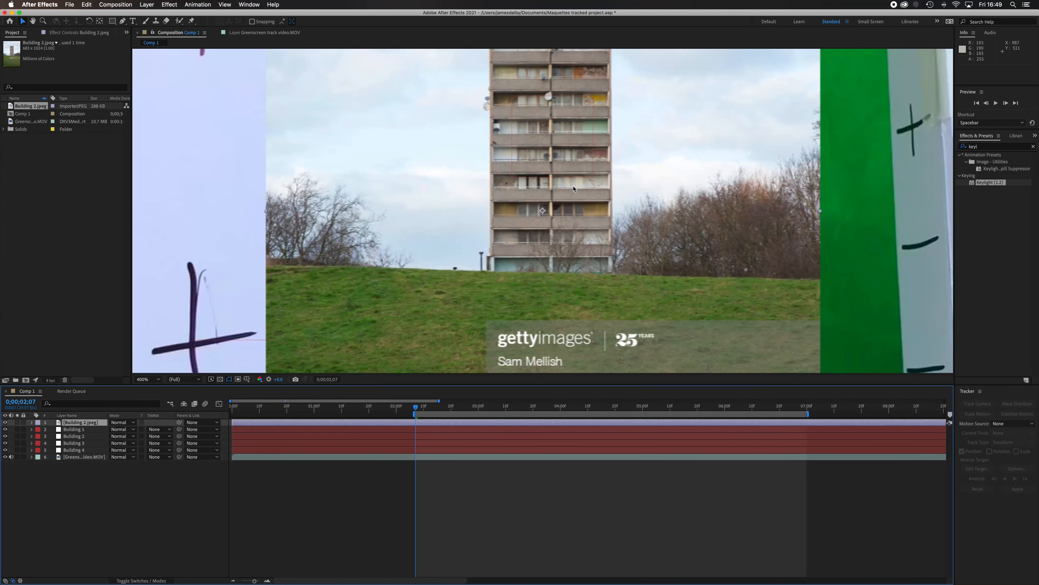
pyautogui.press('h')
pyautogui.moveTo(638, 152); pyautogui.dragTo(608, 237)
pyautogui.press('v')
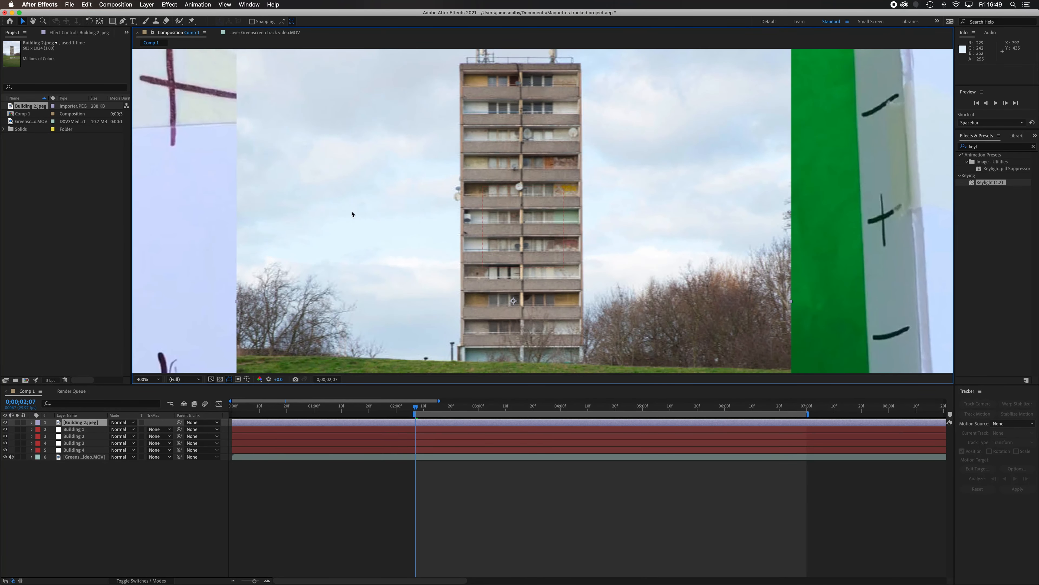
# Step: Rename the Building 2.jpeg layer as "Building 2 front"
pyautogui.click(122, 21)
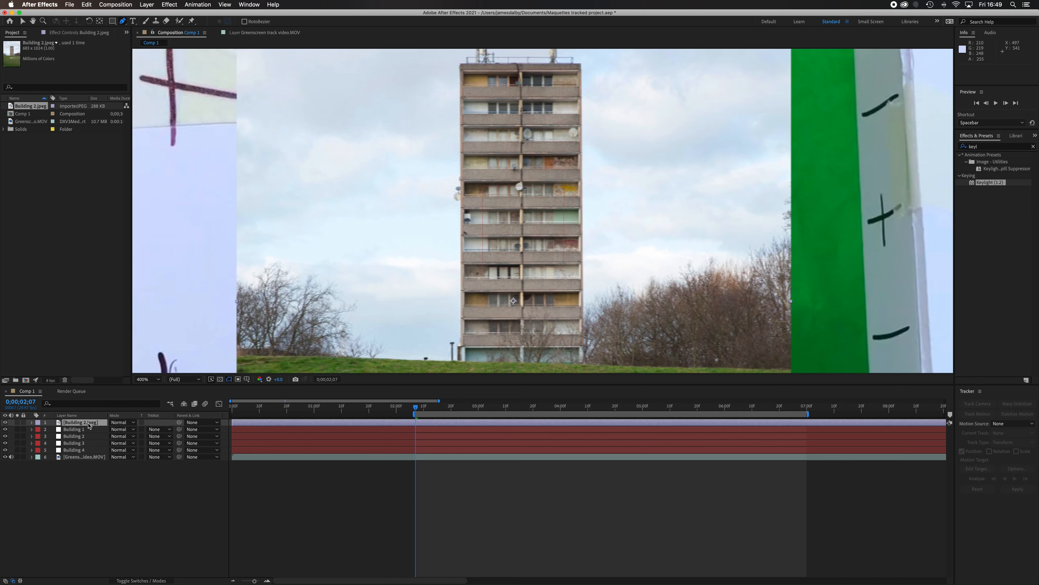
pyautogui.rightClick(90, 480)
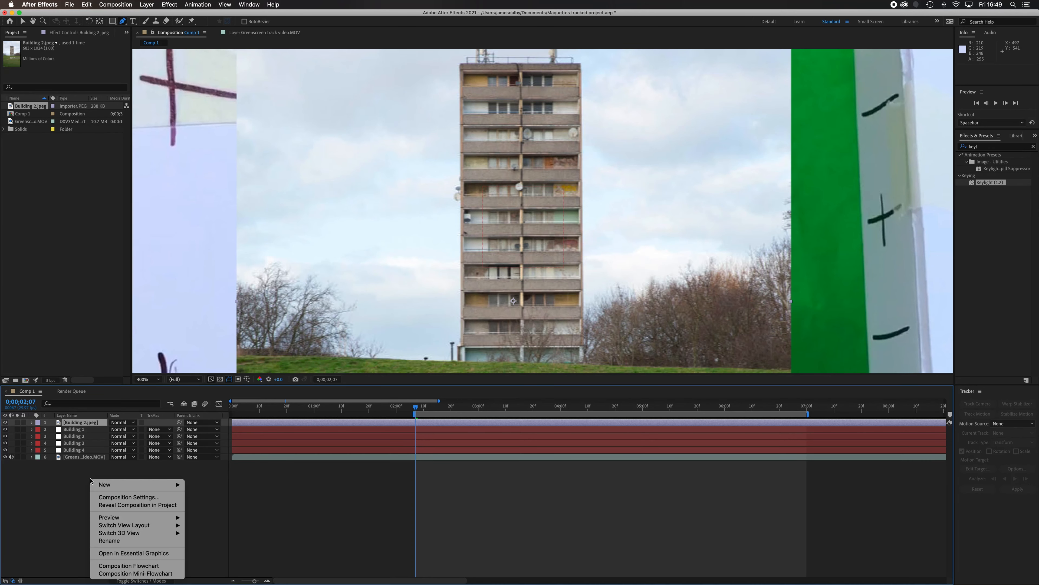
pyautogui.click(72, 500)
pyautogui.rightClick(84, 424)
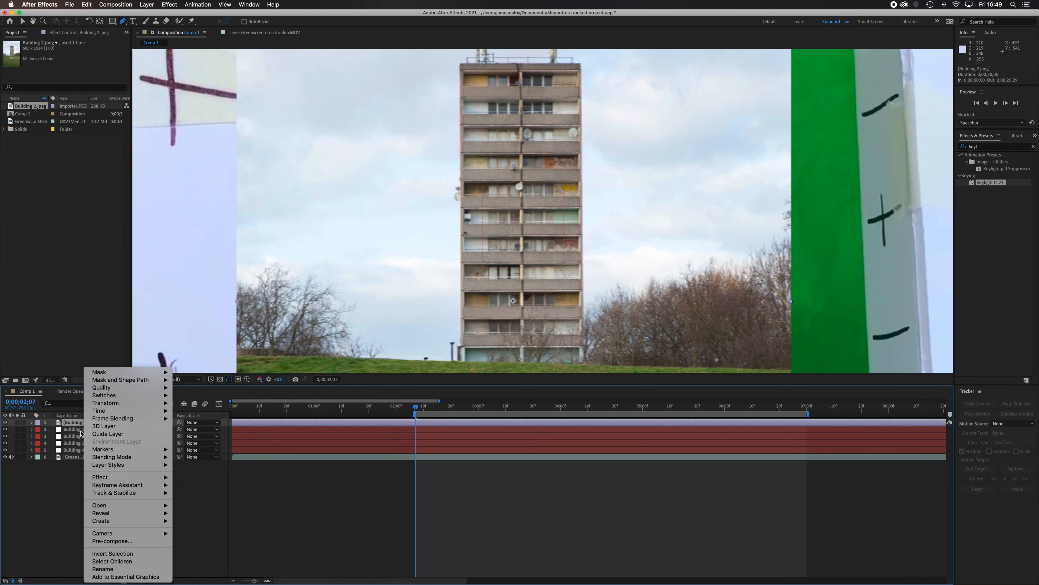
pyautogui.click(102, 568)
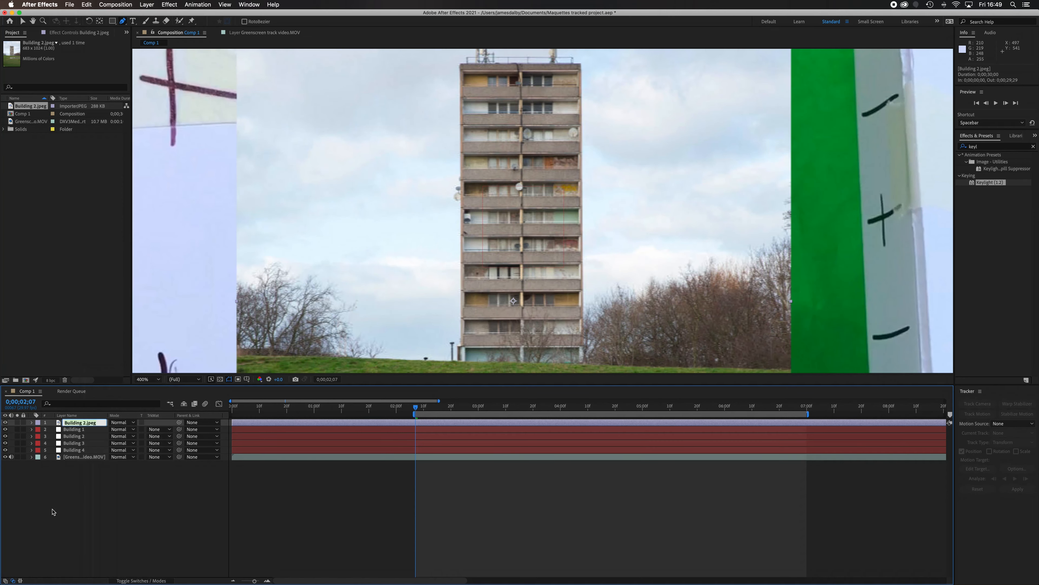
pyautogui.write('B')
pyautogui.click(121, 520)
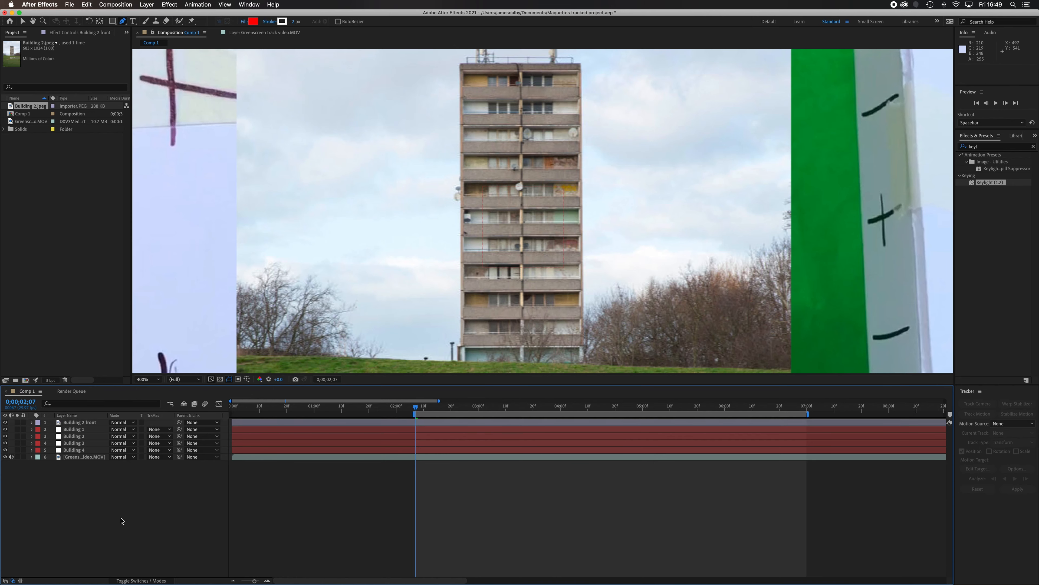
# Step: Start a Pen tool mask on the Building 2 front layer, tracing the tower's right edge from its base up to the roof
pyautogui.click(85, 423)
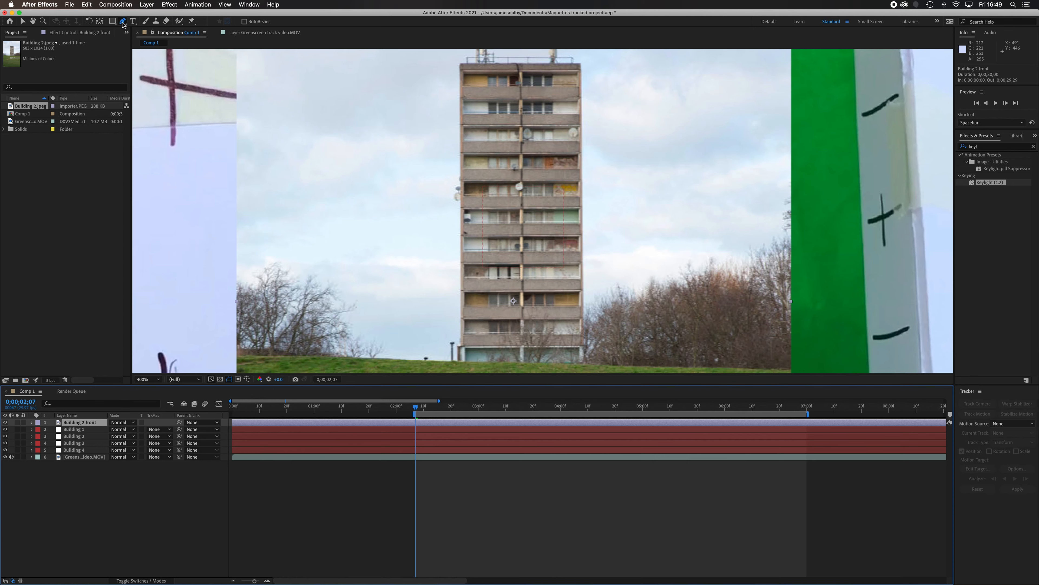
pyautogui.click(584, 363)
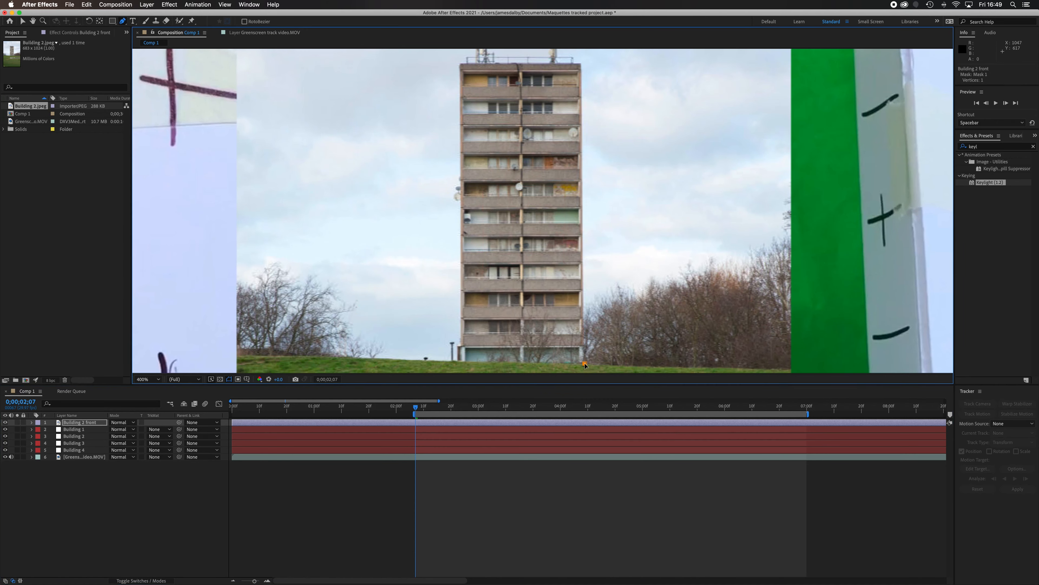
pyautogui.click(583, 272)
pyautogui.click(583, 180)
pyautogui.click(580, 64)
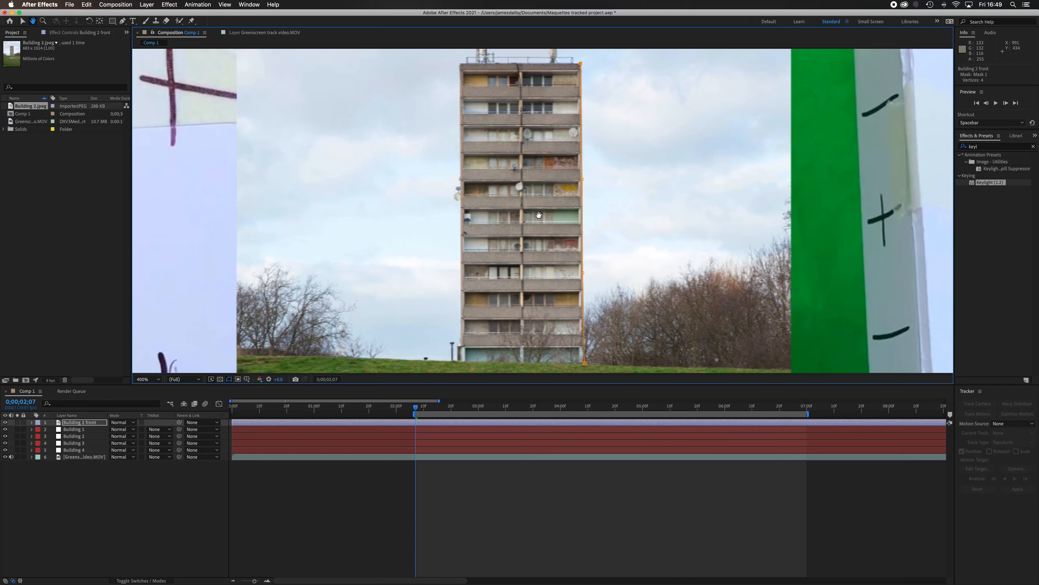
# Step: Continue the mask outline along the right part of the tower's roof and around the right antenna
pyautogui.press('h')
pyautogui.moveTo(522, 120); pyautogui.dragTo(521, 242)
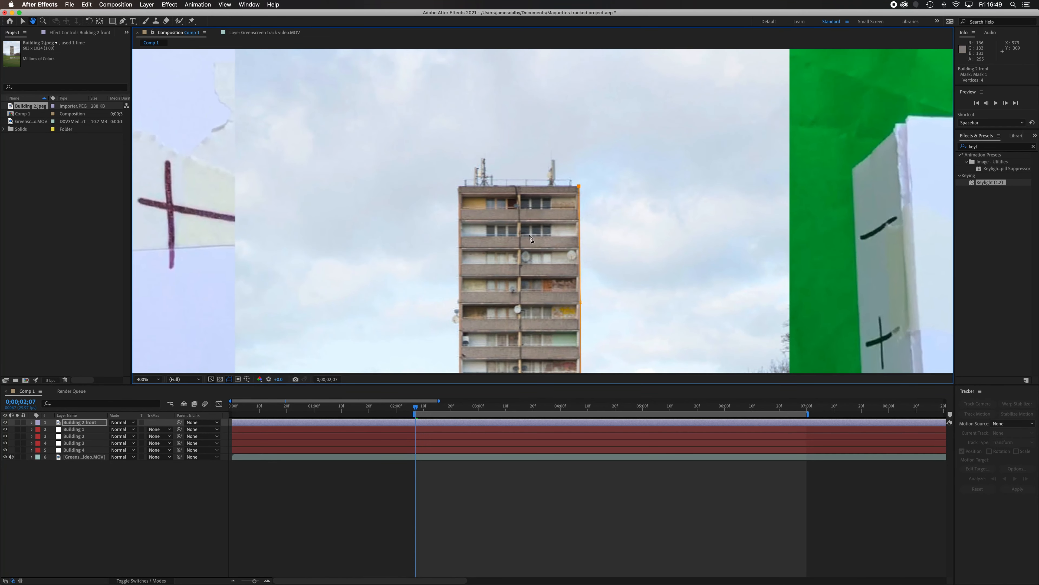
pyautogui.press('g')
pyautogui.click(555, 186)
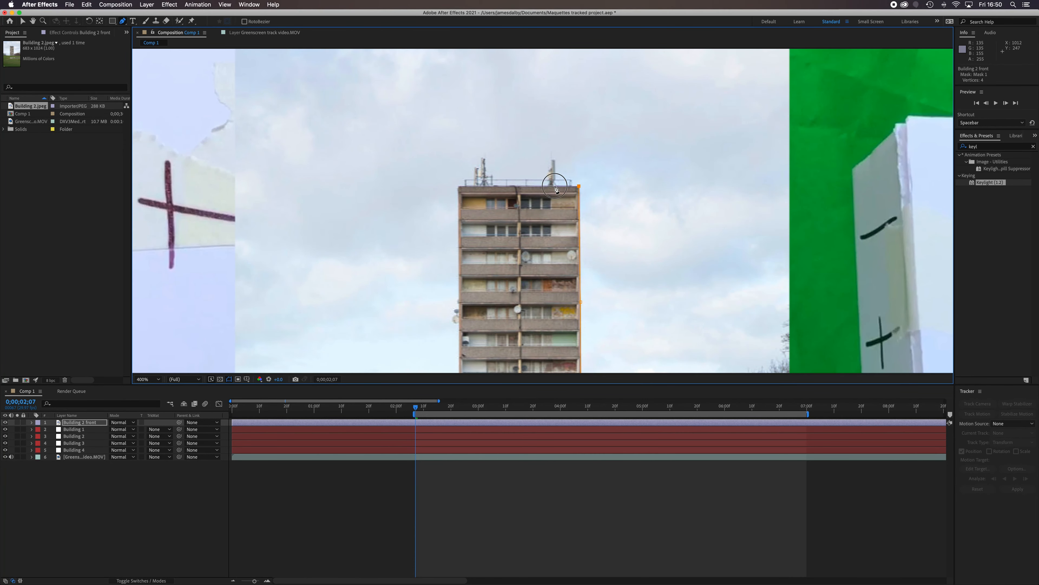
pyautogui.click(556, 159)
pyautogui.click(551, 159)
pyautogui.click(551, 169)
pyautogui.click(548, 175)
pyautogui.click(549, 182)
pyautogui.click(547, 186)
# Step: Extend the mask outline across the roof, around the left antenna and on to the roof's left corner
pyautogui.click(486, 178)
pyautogui.click(486, 159)
pyautogui.click(481, 158)
pyautogui.click(481, 171)
pyautogui.click(482, 179)
pyautogui.click(481, 185)
pyautogui.click(458, 186)
# Step: Trace the mask down the tower's left edge and along its base, closing it at the first point
pyautogui.moveTo(432, 254); pyautogui.dragTo(435, 158)
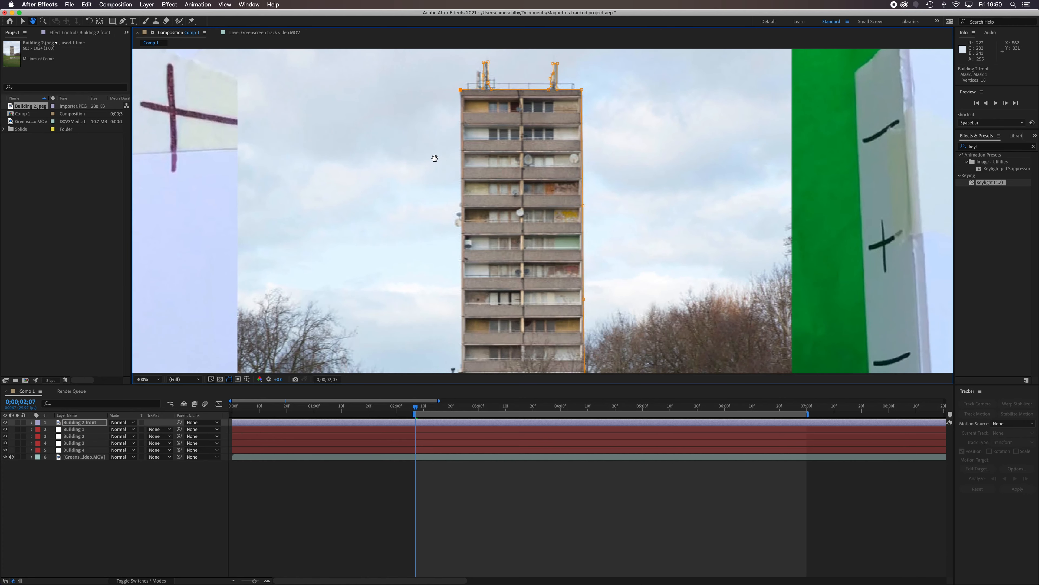
pyautogui.click(461, 151)
pyautogui.click(461, 221)
pyautogui.moveTo(455, 305); pyautogui.dragTo(447, 193)
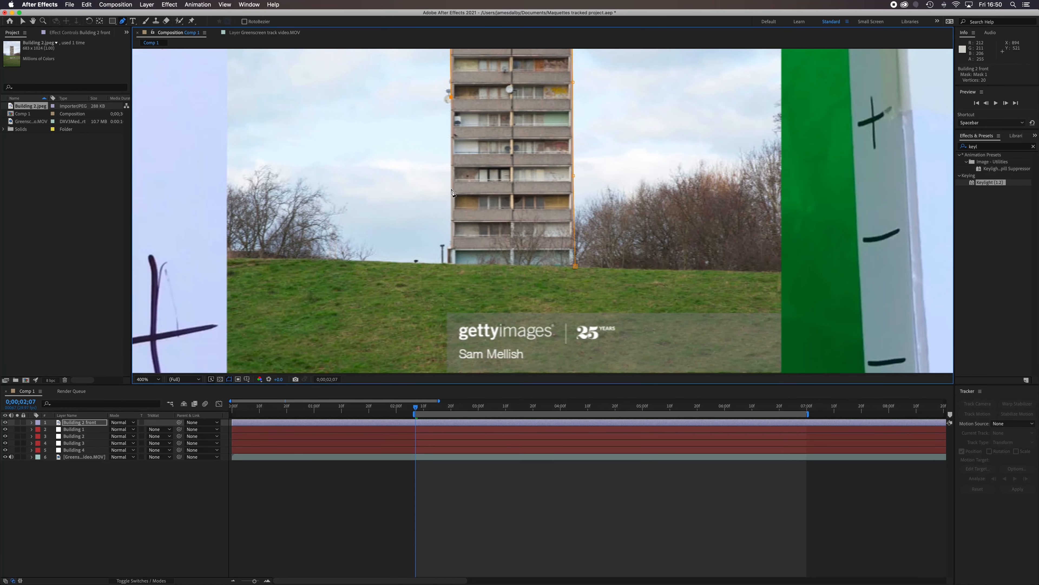
pyautogui.click(450, 189)
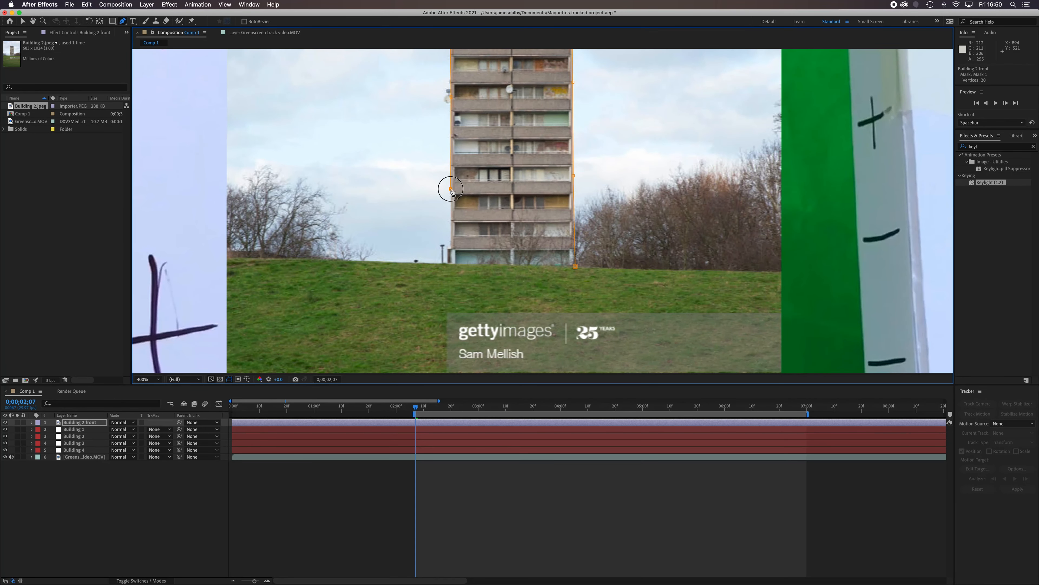
pyautogui.click(451, 263)
pyautogui.click(508, 266)
pyautogui.click(575, 267)
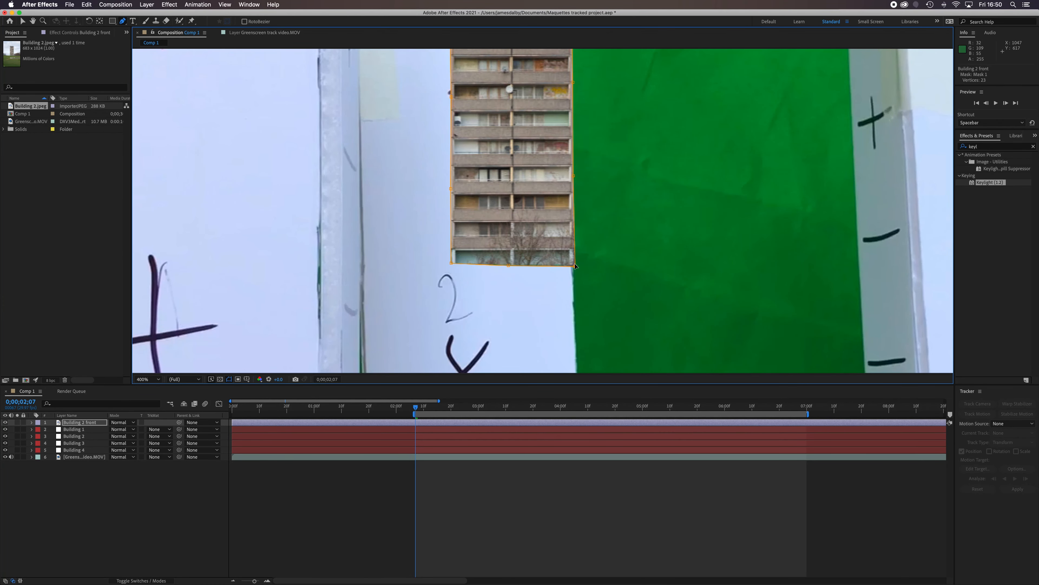
# Step: Enlarge the masked Building 2 front layer by setting its Scale to 130%
pyautogui.press(',')
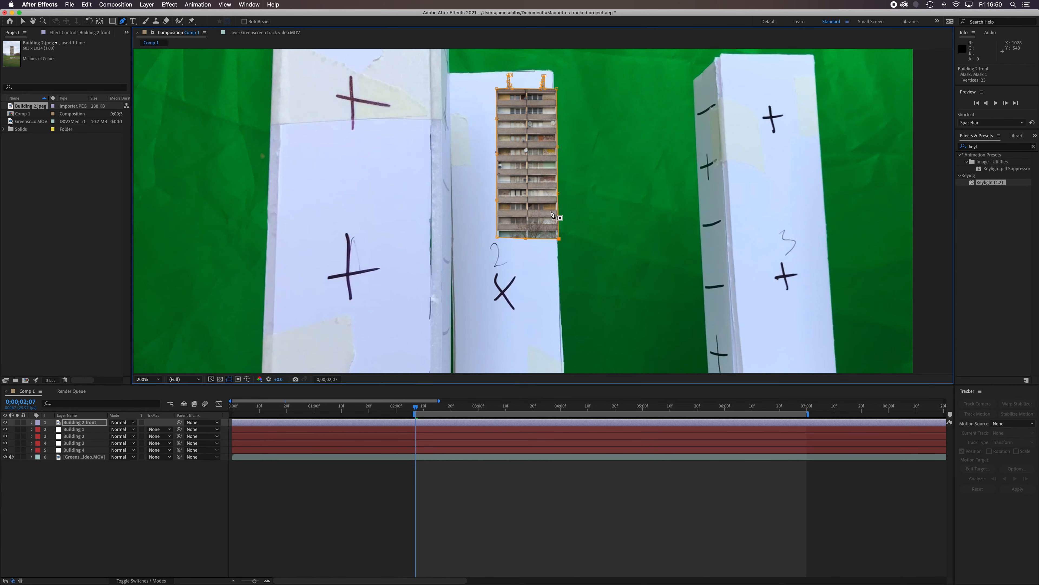
pyautogui.press(',')
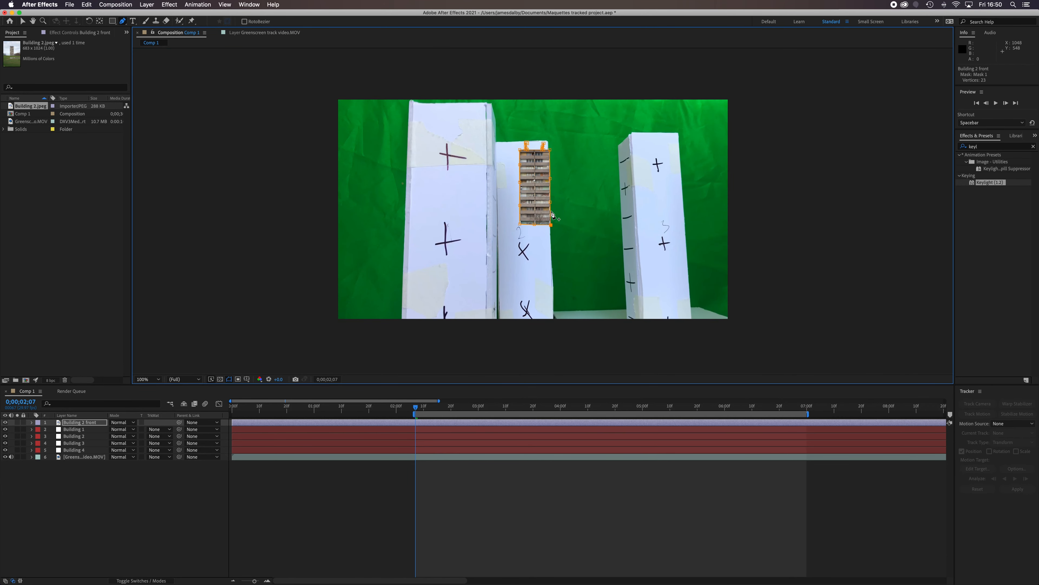
pyautogui.press('.')
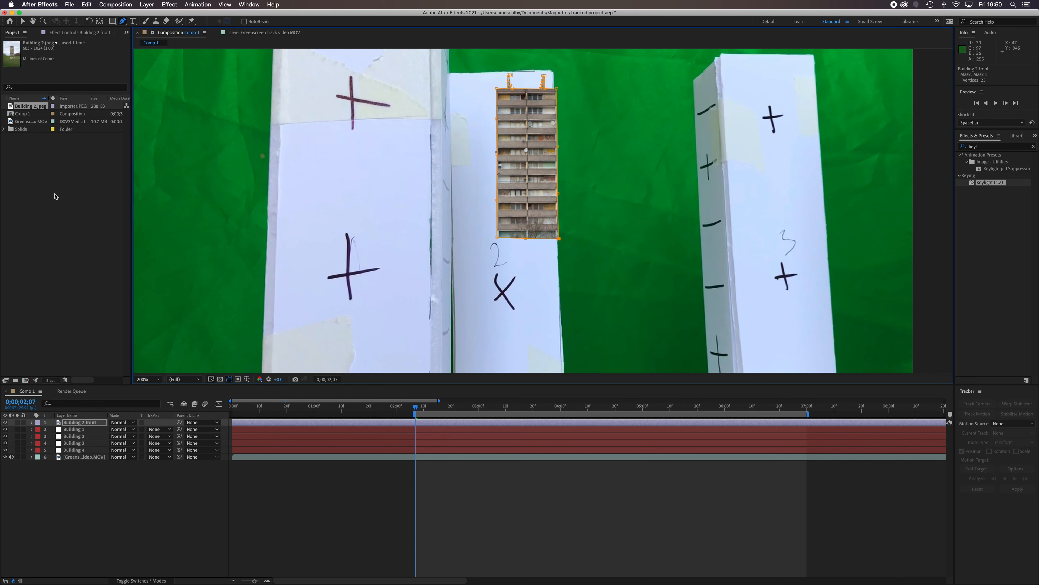
pyautogui.click(23, 21)
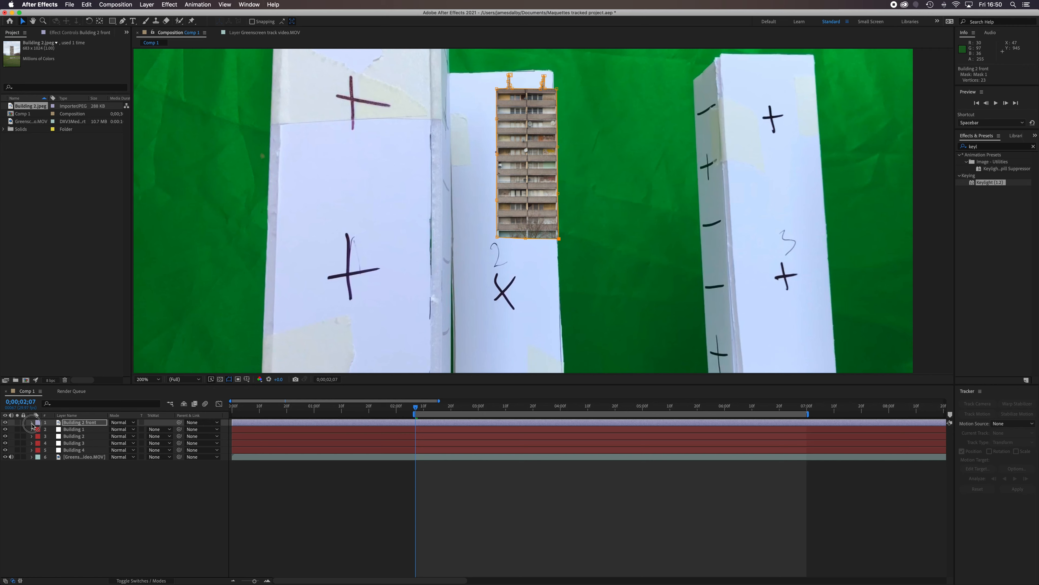
pyautogui.click(32, 423)
pyautogui.click(40, 437)
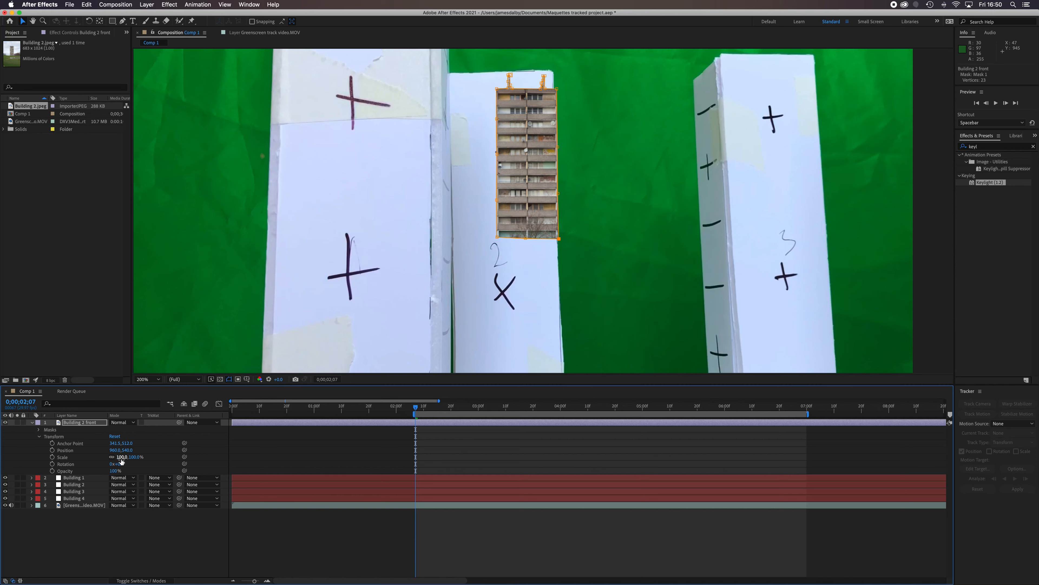
pyautogui.moveTo(121, 461); pyautogui.dragTo(145, 463)
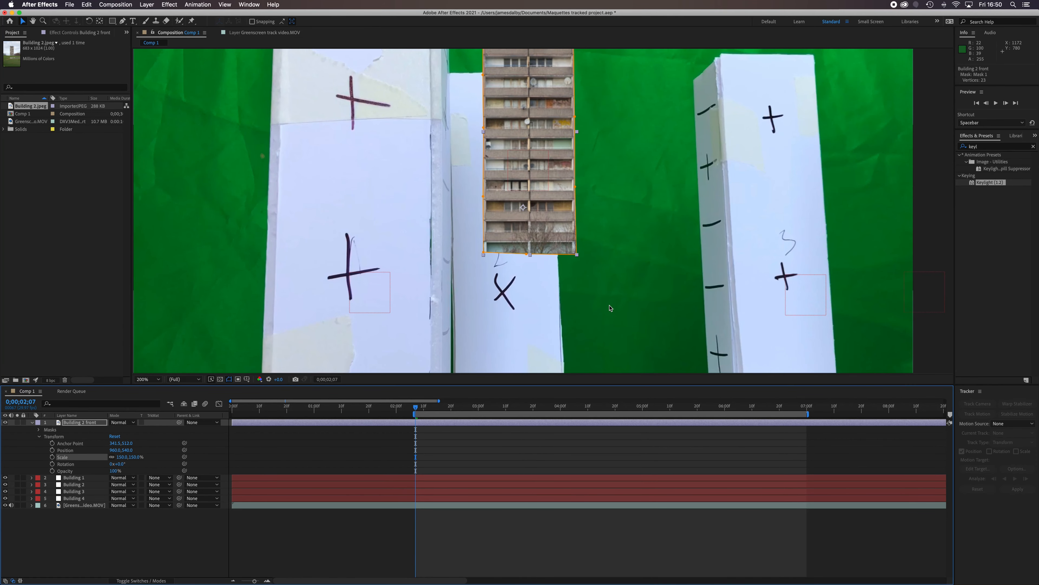
# Step: Fit the masked tower over the box marked 2 with Position 883, 828 and an unlinked Scale of 179, 213.1%
pyautogui.scroll(-4, 610, 308)
pyautogui.scroll(2, 610, 308)
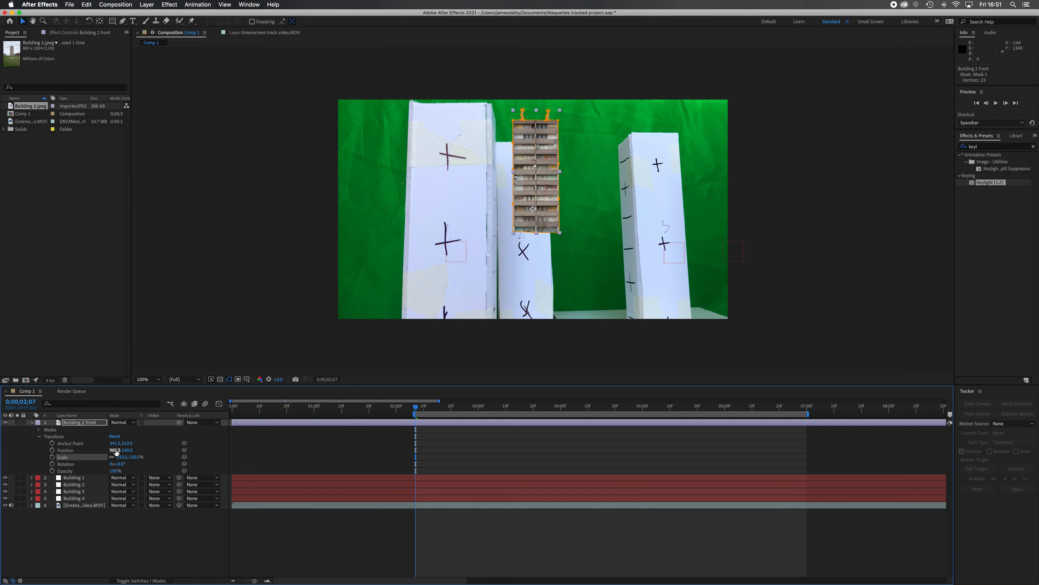
pyautogui.moveTo(118, 452)
pyautogui.mouseDown()
pyautogui.moveTo(88, 451)
pyautogui.moveTo(139, 454)
pyautogui.moveTo(165, 471)
pyautogui.moveTo(133, 461)
pyautogui.mouseUp()
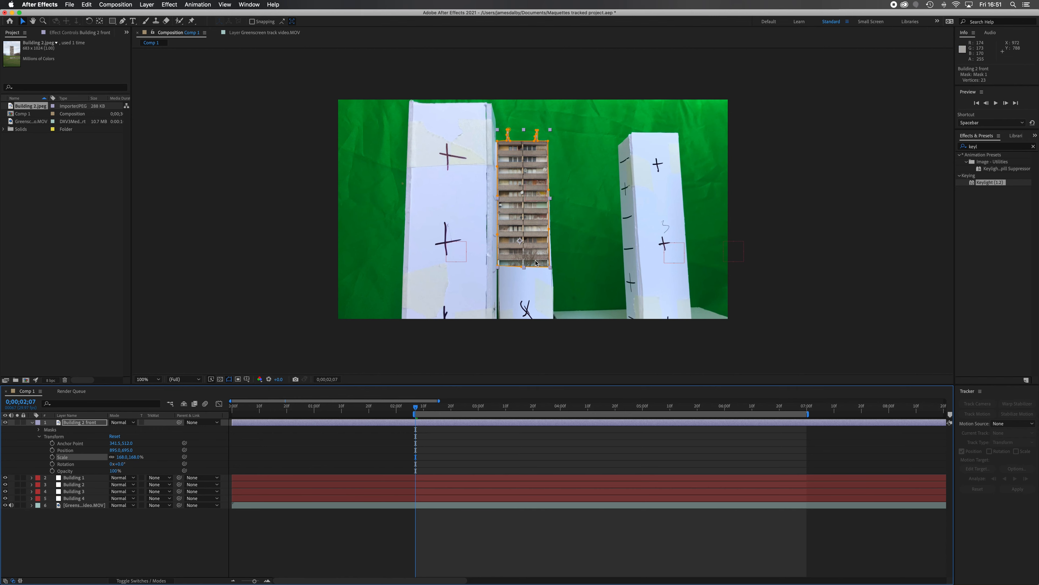
pyautogui.moveTo(136, 457)
pyautogui.mouseDown()
pyautogui.moveTo(151, 461)
pyautogui.moveTo(128, 459)
pyautogui.mouseUp()
pyautogui.click(112, 457)
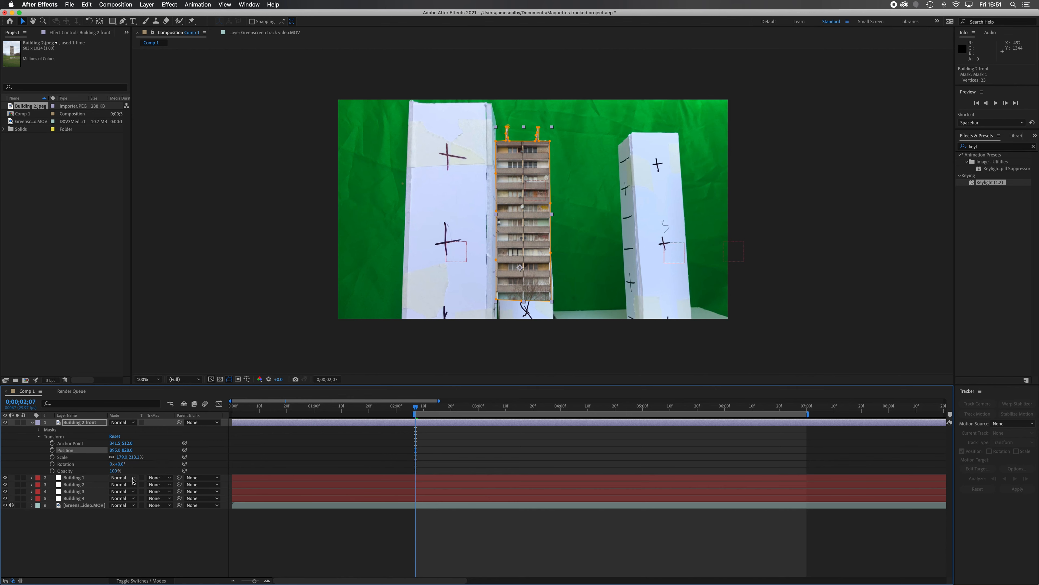
pyautogui.moveTo(118, 452); pyautogui.dragTo(112, 451)
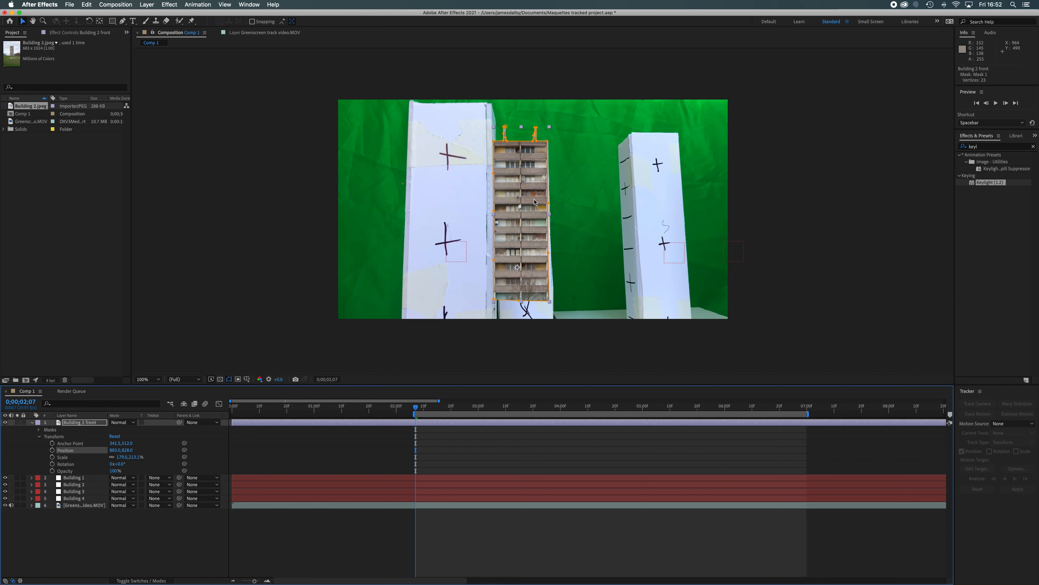
# Step: Preview the composition and fine-tune the Building 2 front layer's vertical Position to 829
pyautogui.press('space')
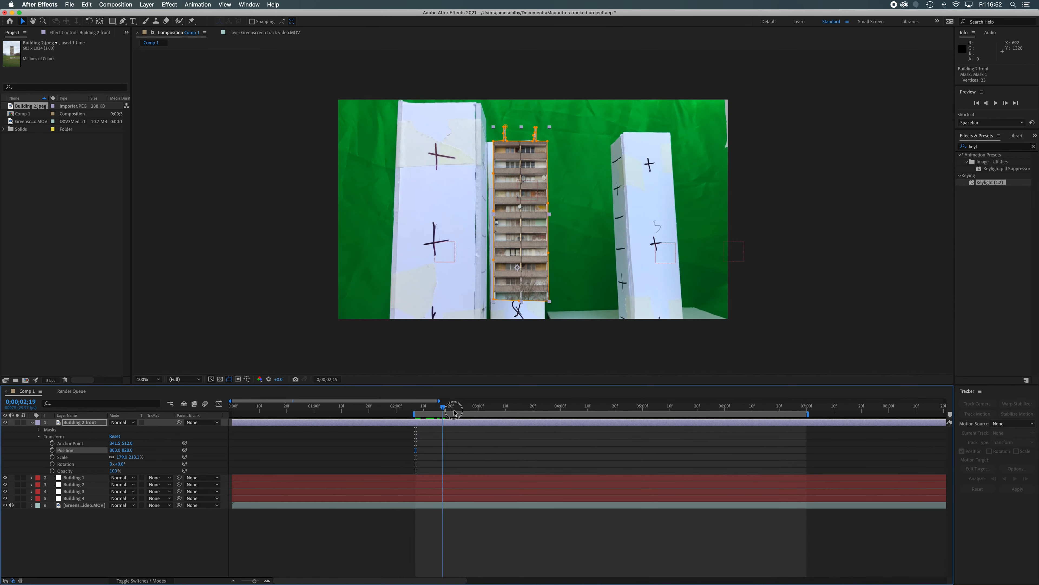
pyautogui.press('space')
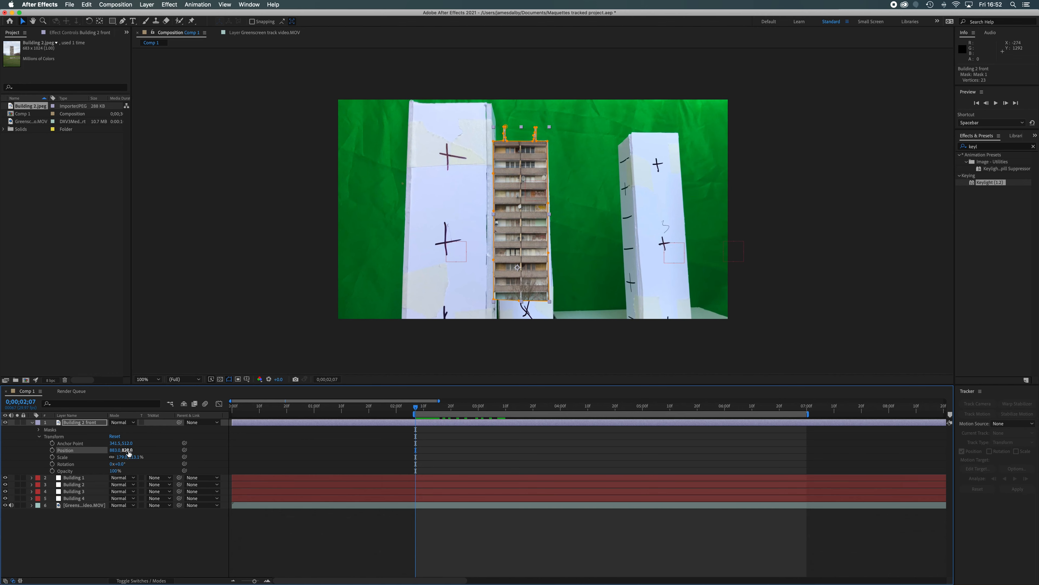
pyautogui.moveTo(127, 450); pyautogui.dragTo(127, 450)
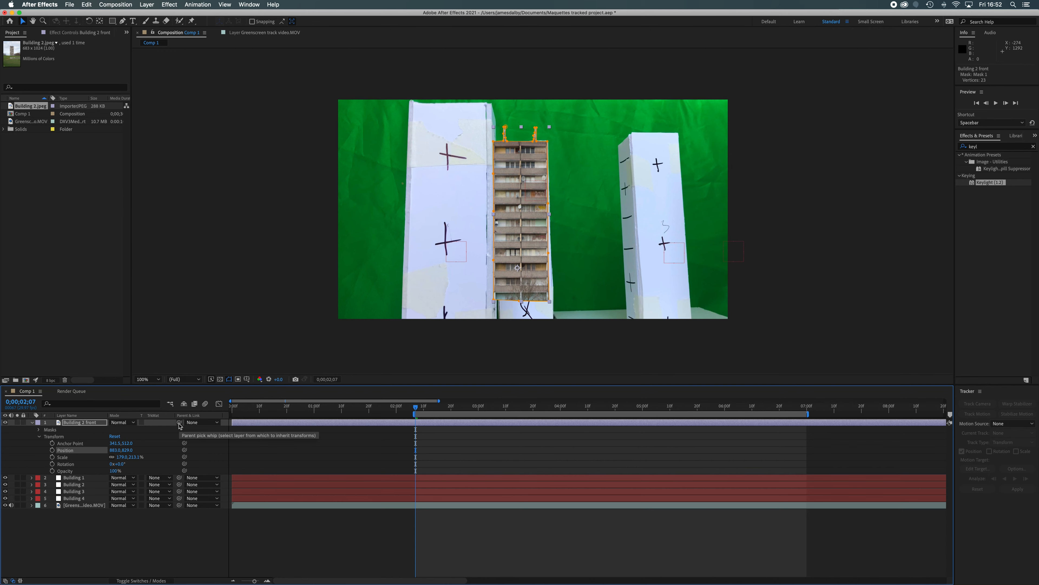
# Step: Parent the Building 2 front layer to the Building 2 null and preview how it follows the tracked footage
pyautogui.click(140, 580)
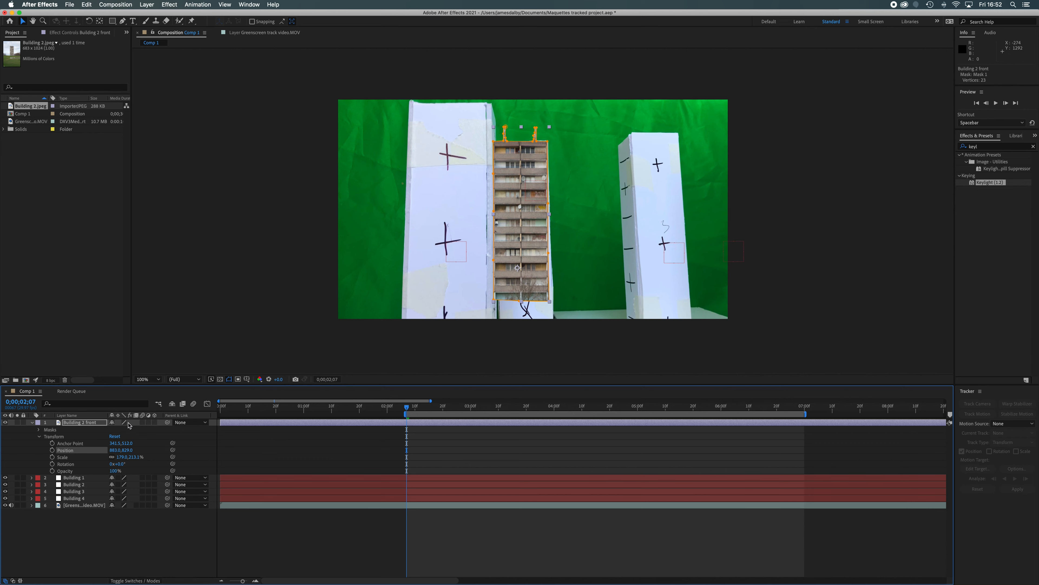
pyautogui.click(135, 580)
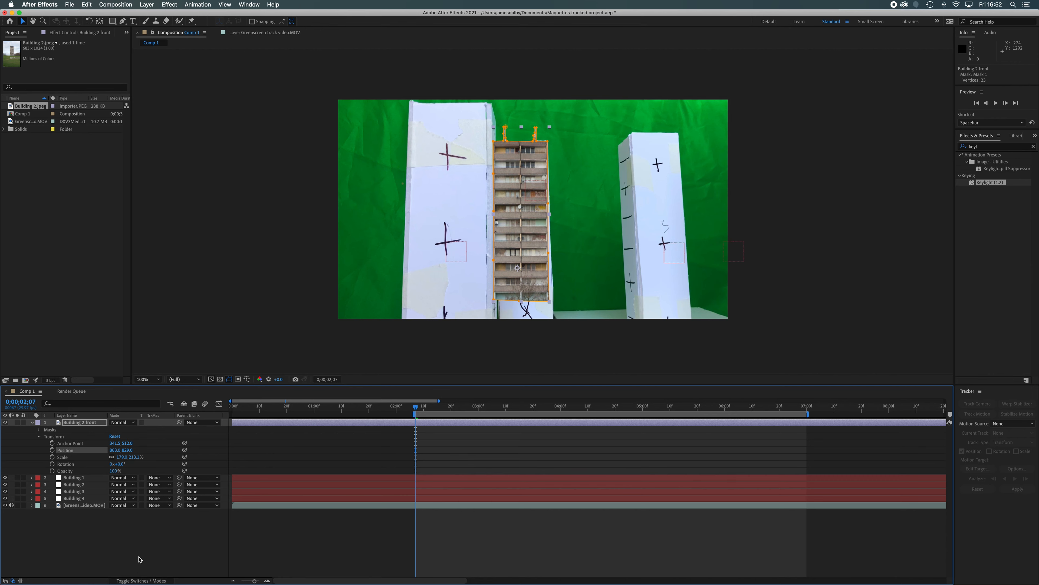
pyautogui.click(143, 580)
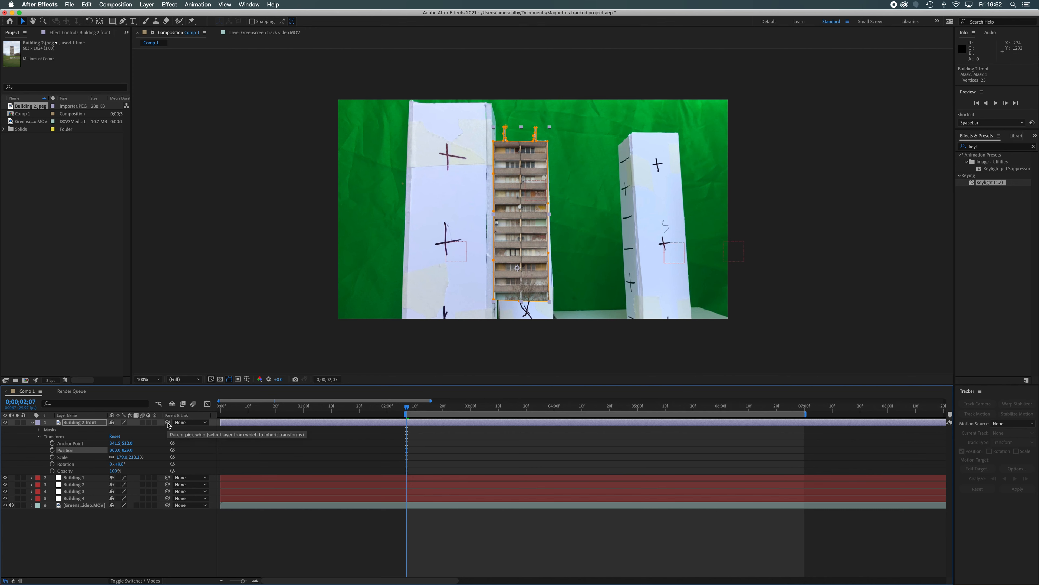
pyautogui.moveTo(168, 422); pyautogui.dragTo(88, 487)
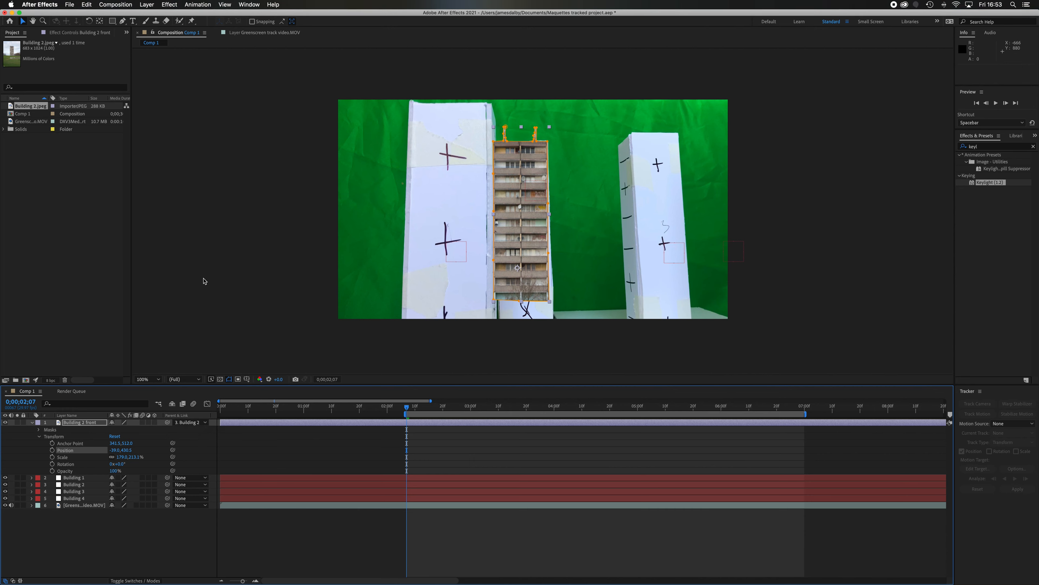
pyautogui.press('space')
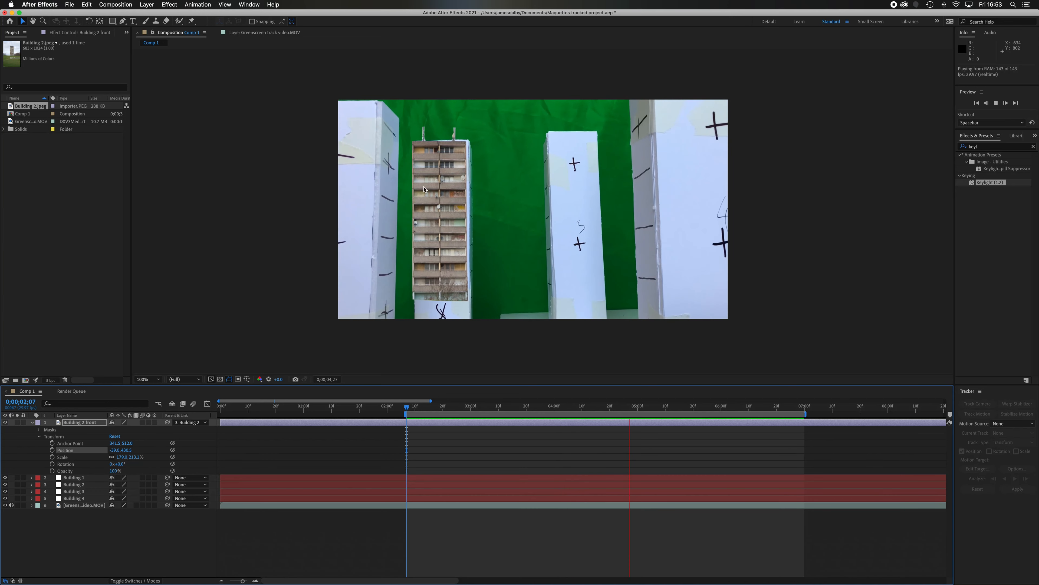
pyautogui.press('space')
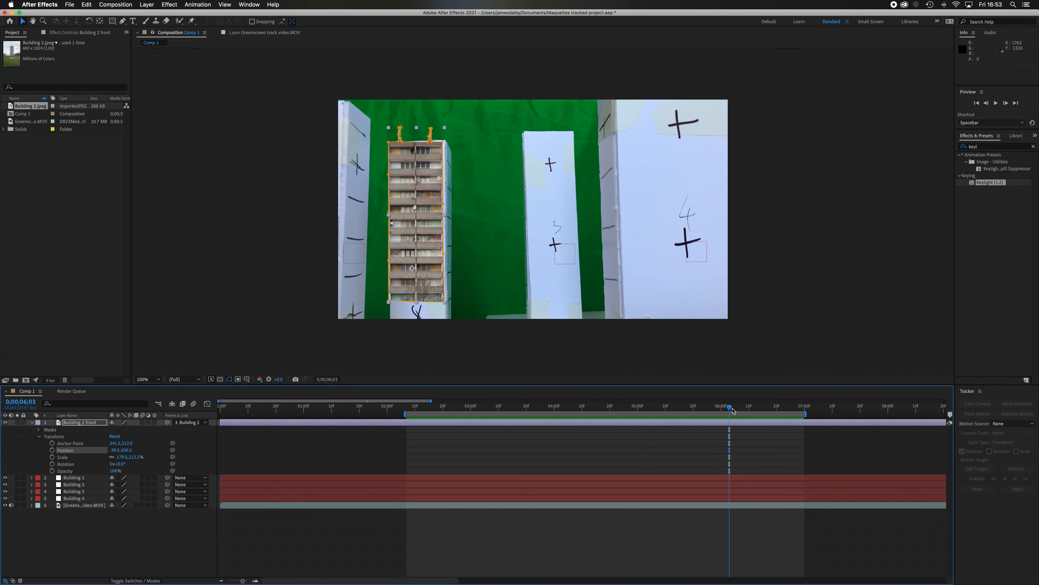
# Step: At 0;00;07;00, nudge the Building 2 front layer's Position to -28, 420.5 and preview the composition
pyautogui.moveTo(731, 410); pyautogui.dragTo(805, 419)
pyautogui.moveTo(116, 450); pyautogui.dragTo(126, 451)
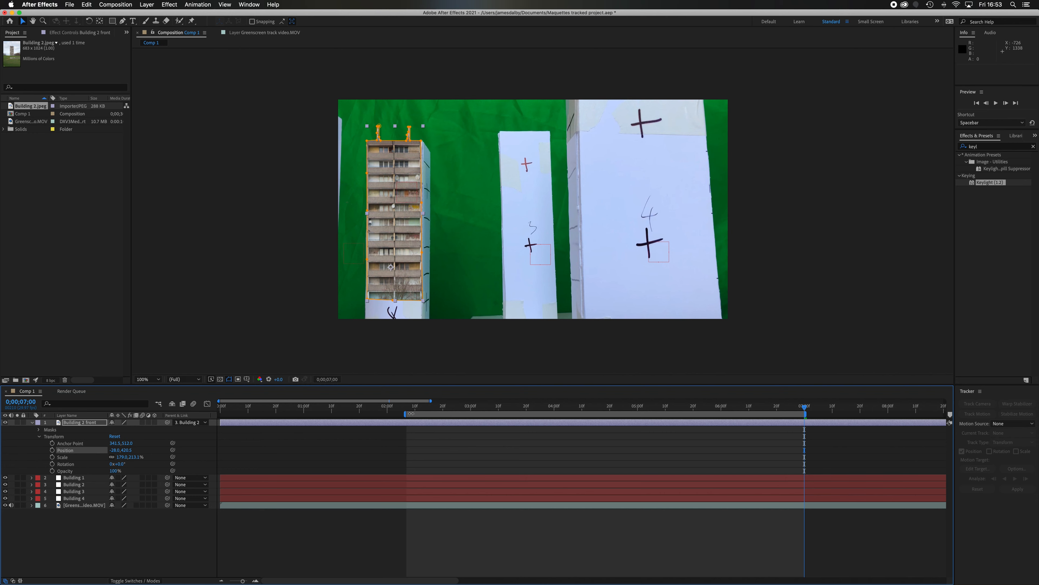
pyautogui.click(418, 407)
pyautogui.press('space')
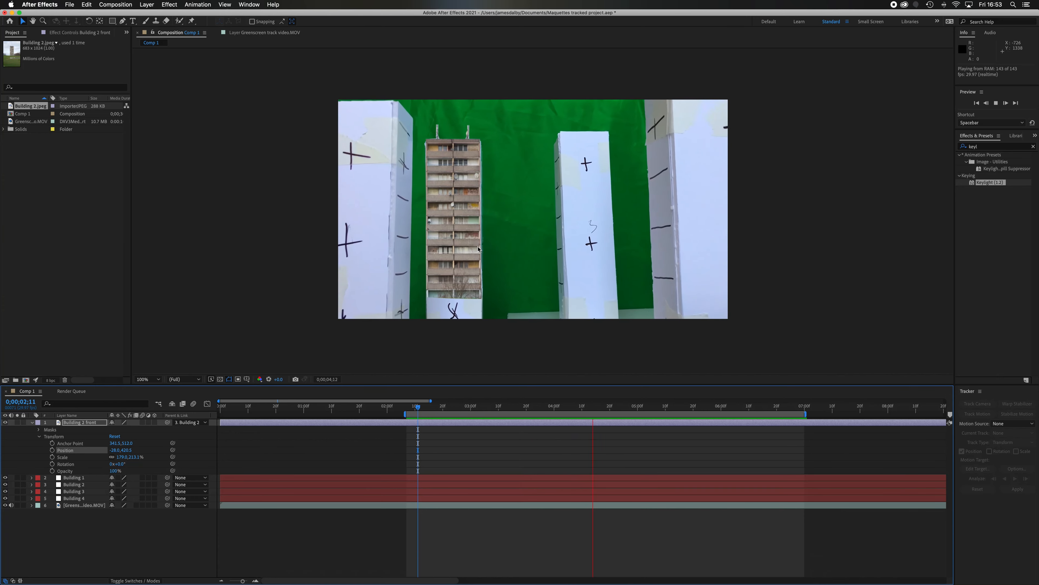
pyautogui.press('space')
pyautogui.moveTo(656, 408); pyautogui.dragTo(804, 429)
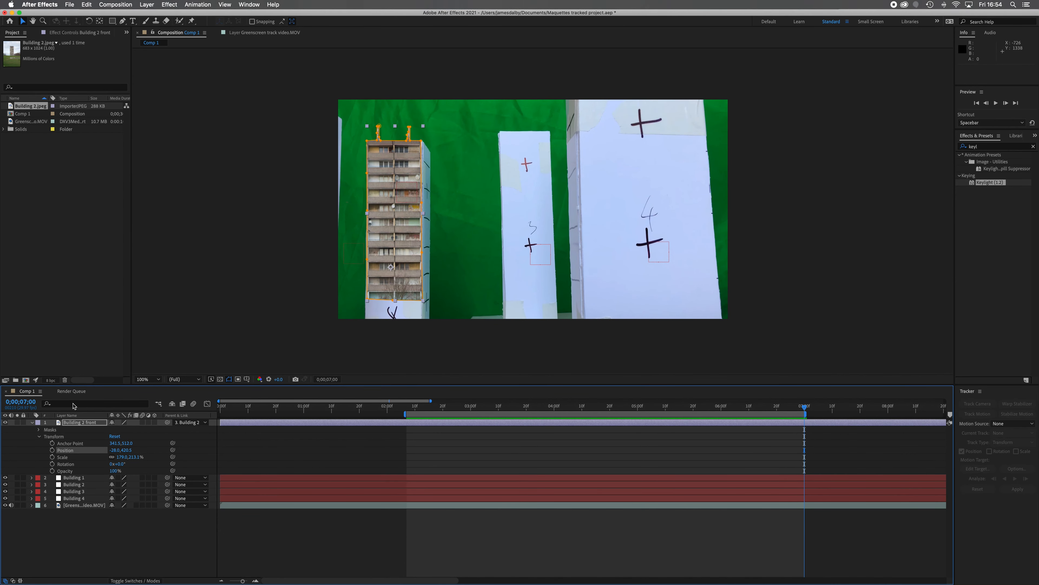
# Step: Duplicate the Building 2 front layer and rename the copy Building 2 side
pyautogui.click(89, 424)
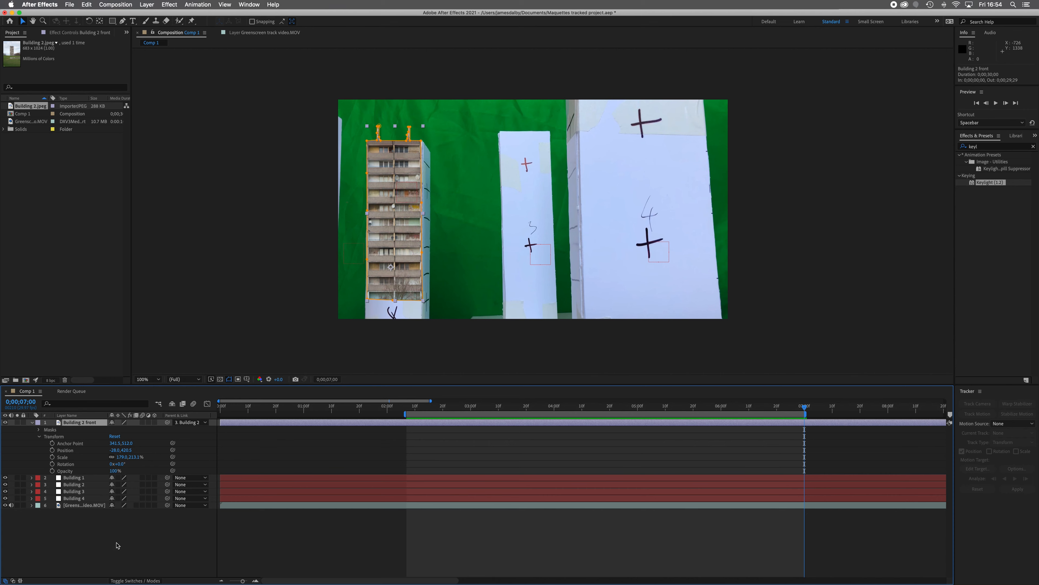
pyautogui.press('super+d')
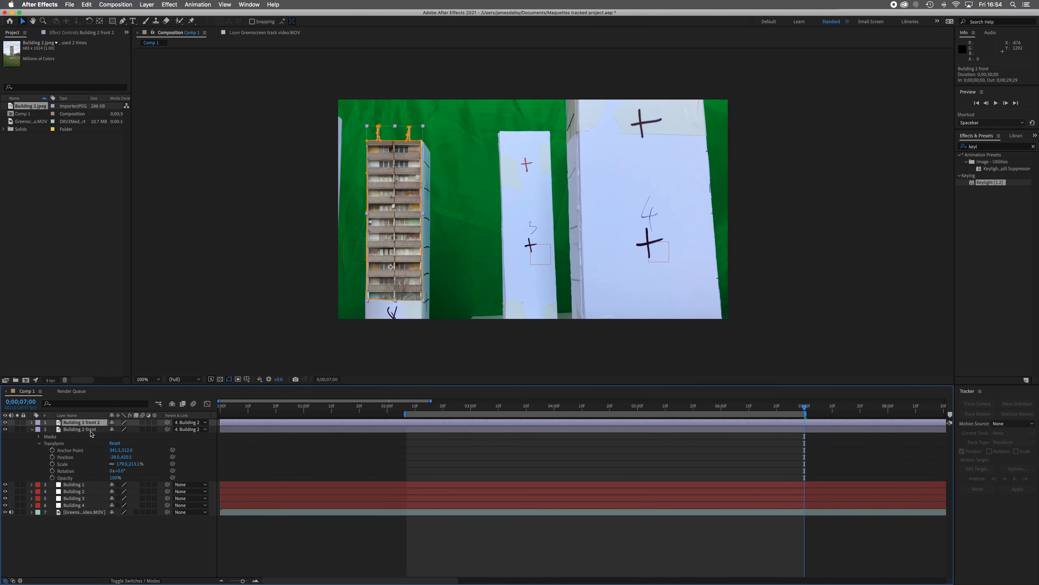
pyautogui.rightClick(93, 422)
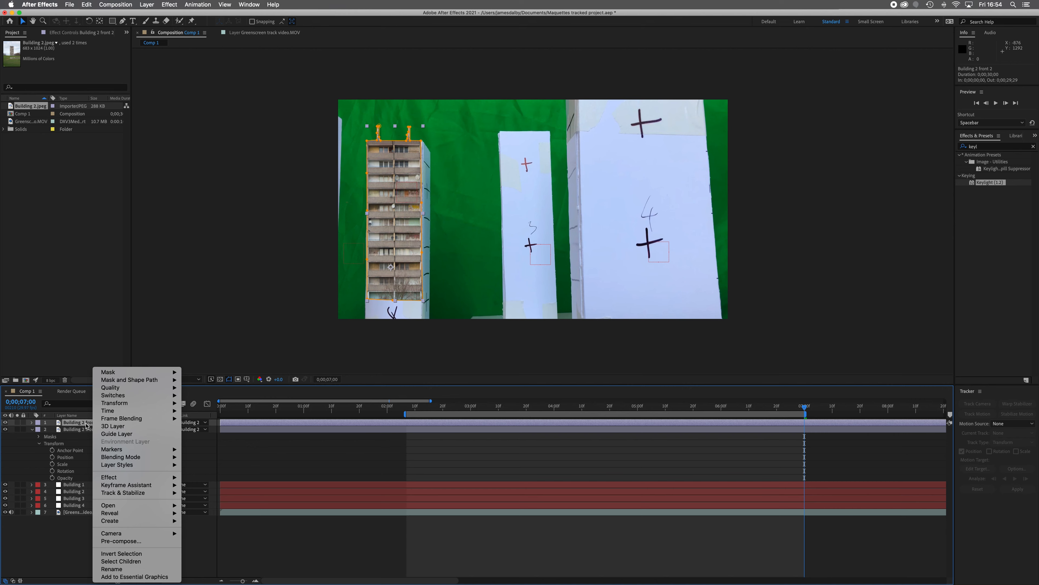
pyautogui.click(128, 569)
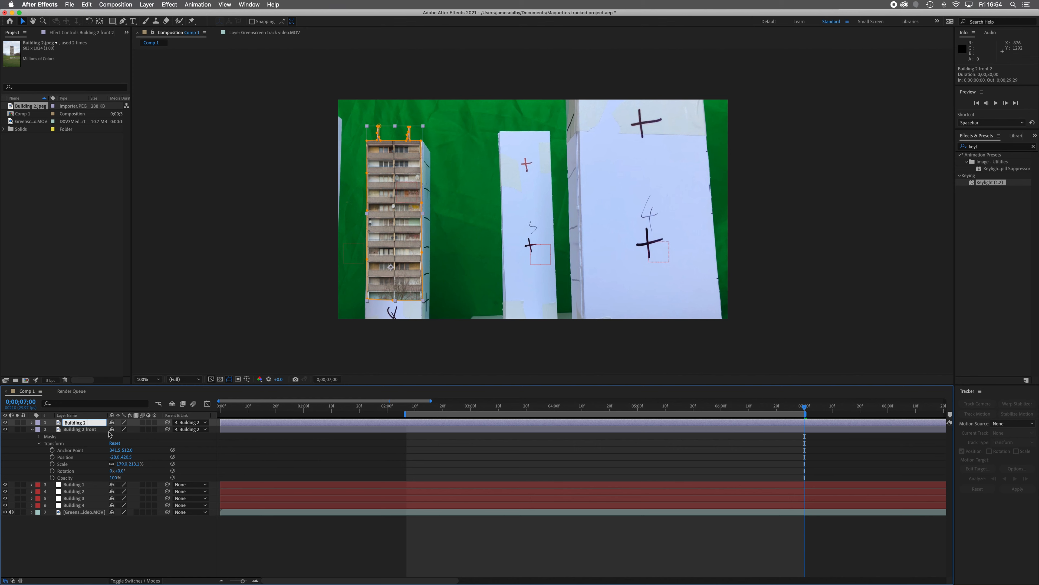
pyautogui.click(107, 538)
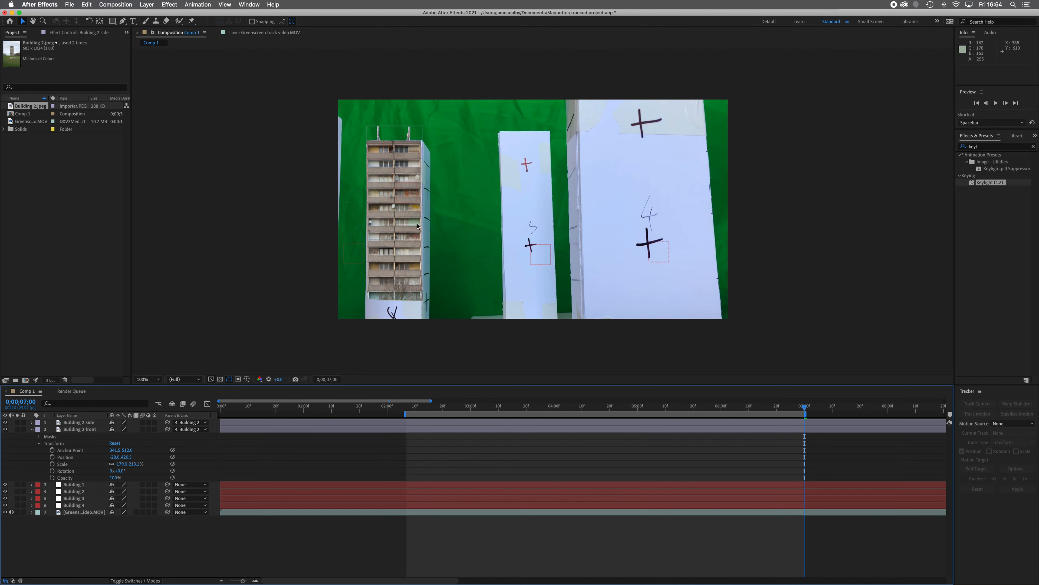
# Step: Turn the Building 2 side layer into a 3D layer
pyautogui.click(135, 580)
pyautogui.click(135, 580)
pyautogui.click(155, 423)
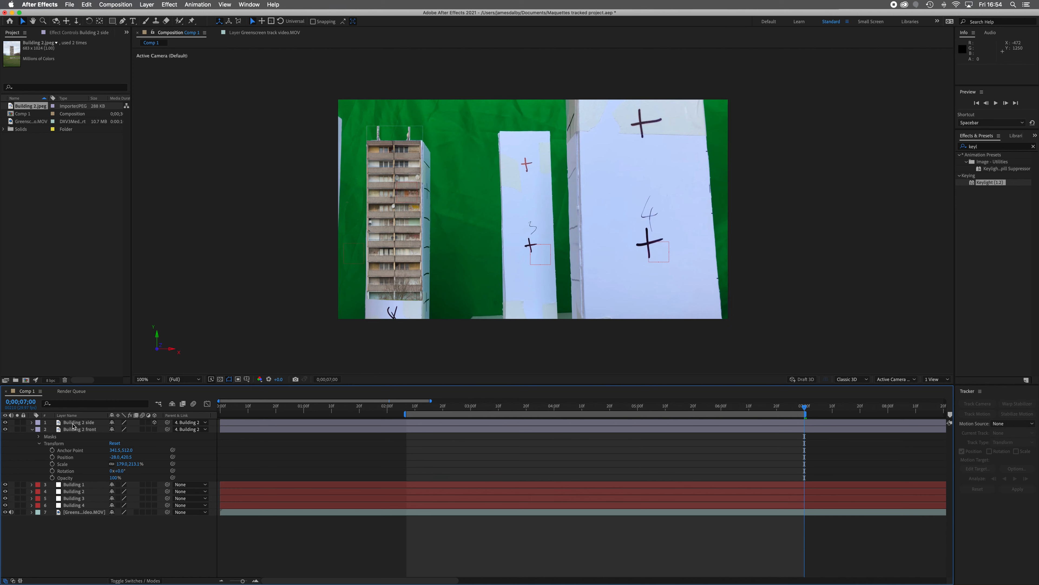
# Step: Swing the Building 2 side layer round by setting its Y Rotation to -94°
pyautogui.click(82, 423)
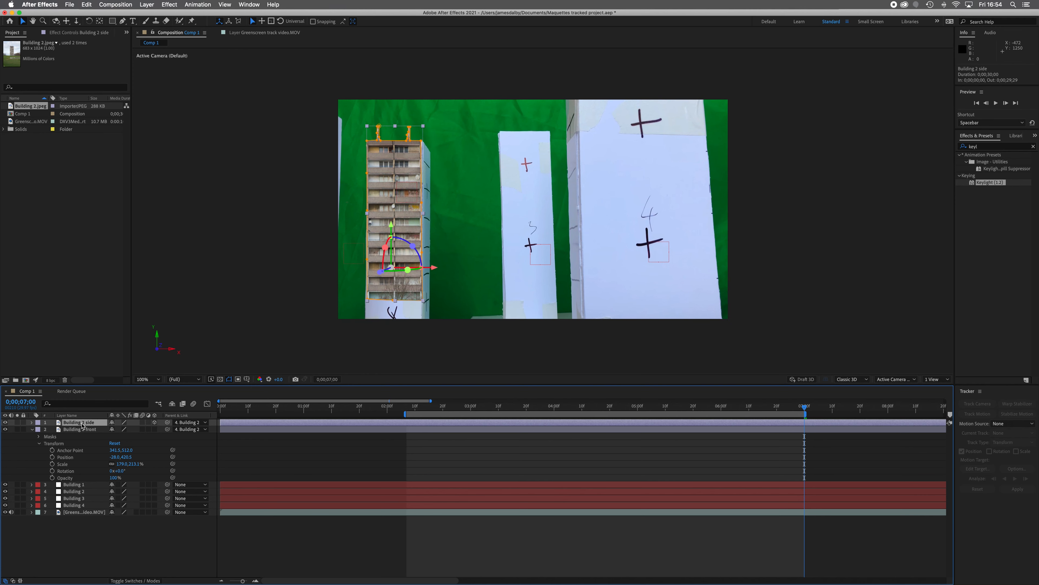
pyautogui.click(32, 430)
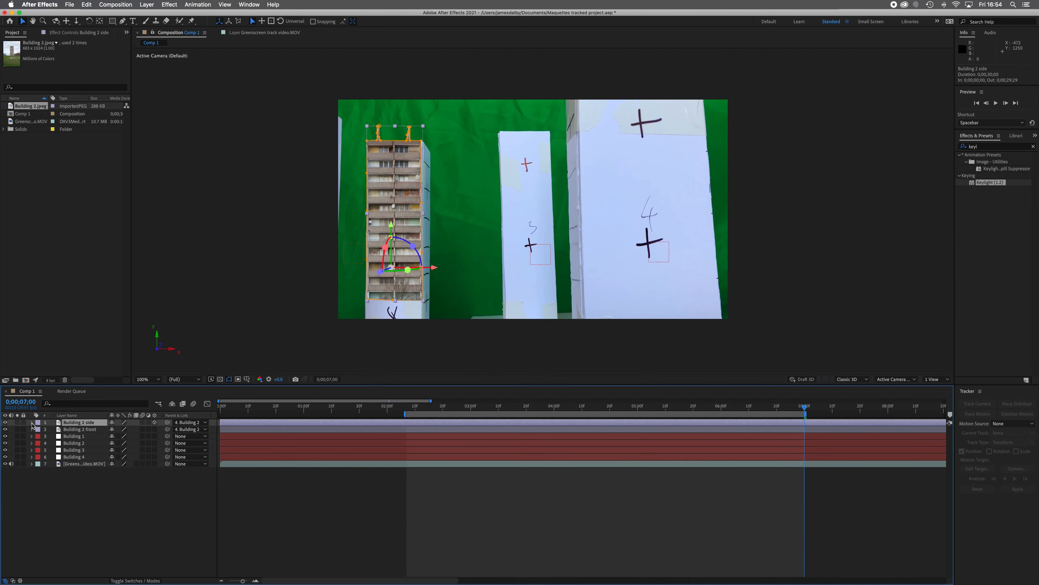
pyautogui.click(32, 423)
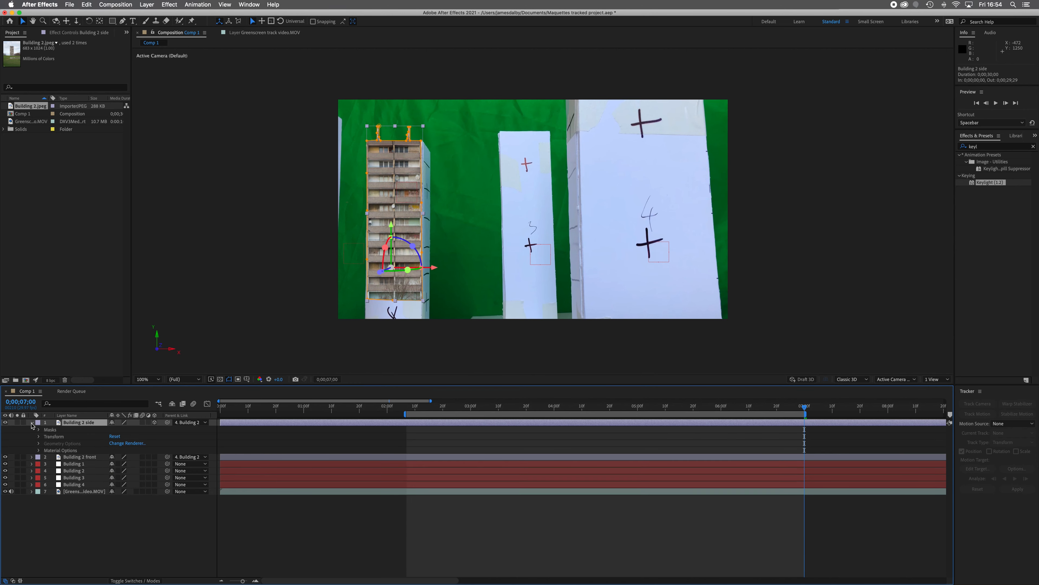
pyautogui.click(39, 437)
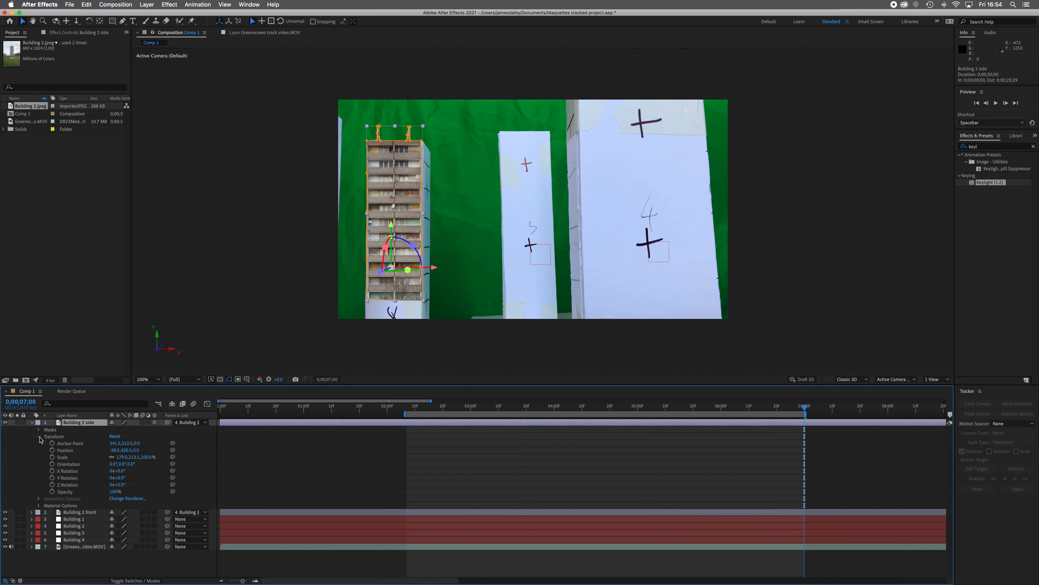
pyautogui.hscroll(2, 49, 449)
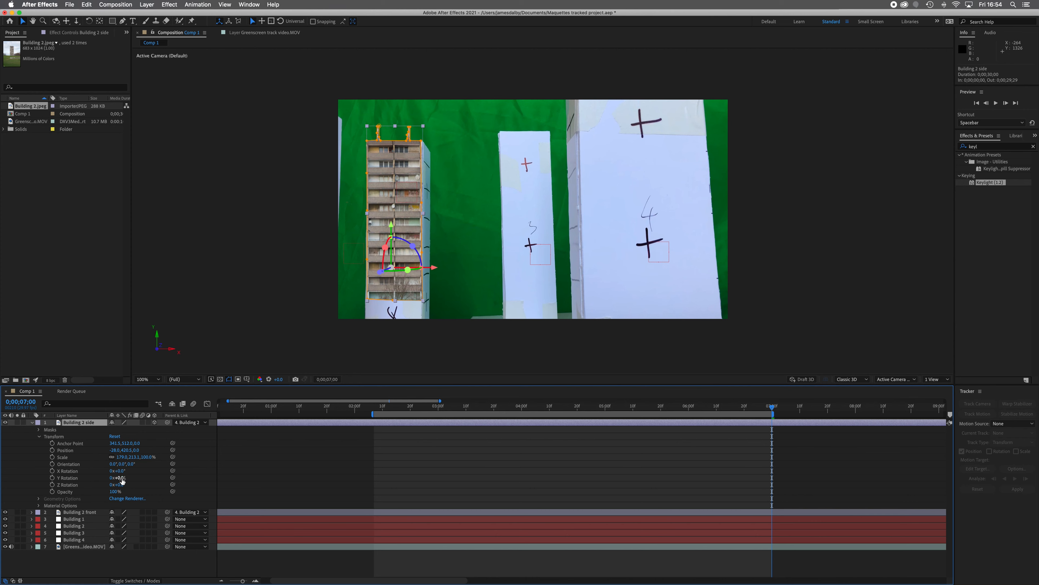
pyautogui.hscroll(2, 122, 480)
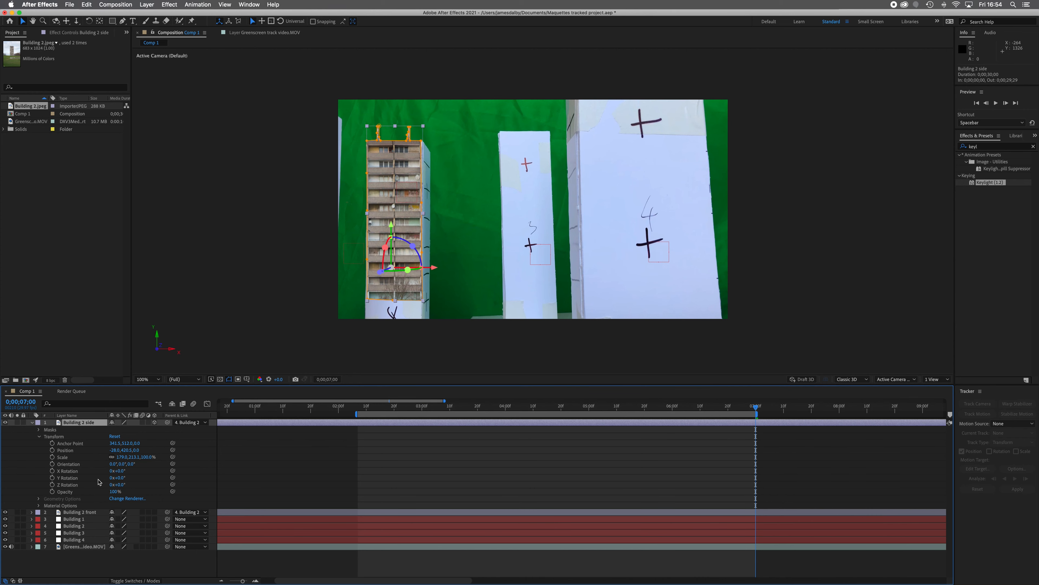
pyautogui.moveTo(122, 480); pyautogui.dragTo(87, 480)
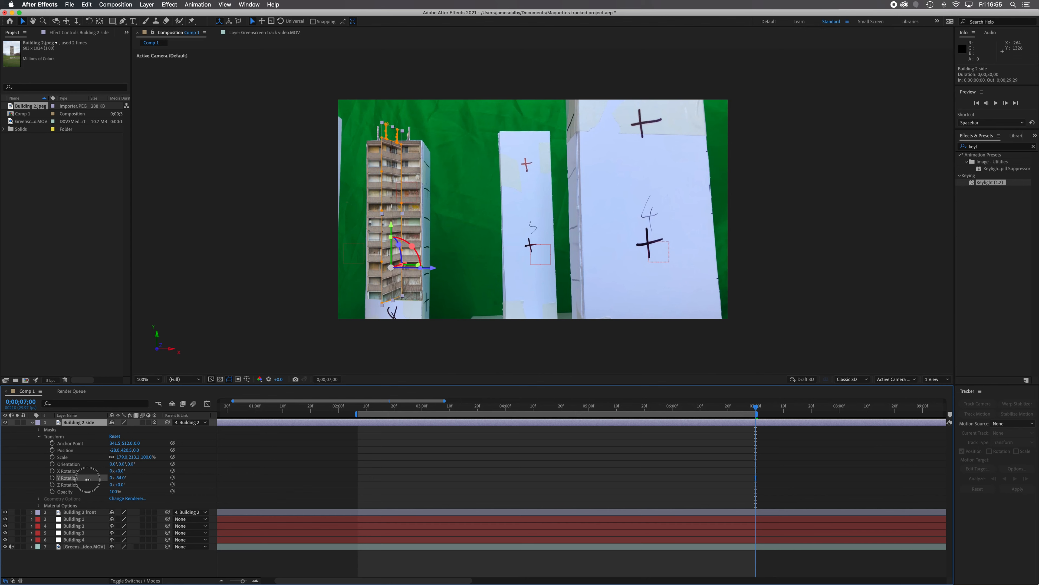
pyautogui.moveTo(88, 479); pyautogui.dragTo(83, 479)
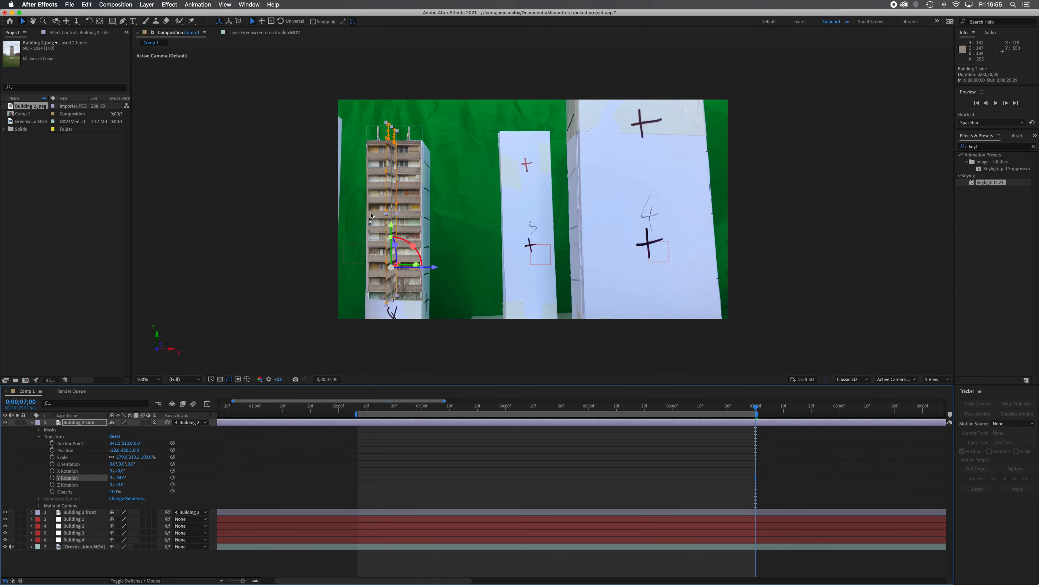
# Step: Make the Building 2 front layer a 3D layer as well
pyautogui.press('.')
pyautogui.press('.')
pyautogui.press(',')
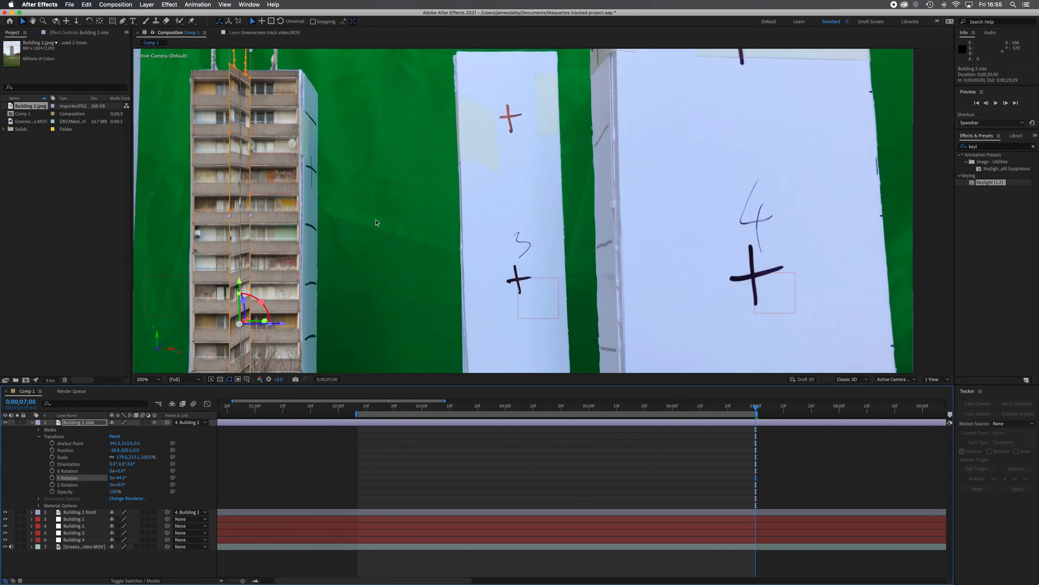
pyautogui.moveTo(296, 238); pyautogui.dragTo(478, 242)
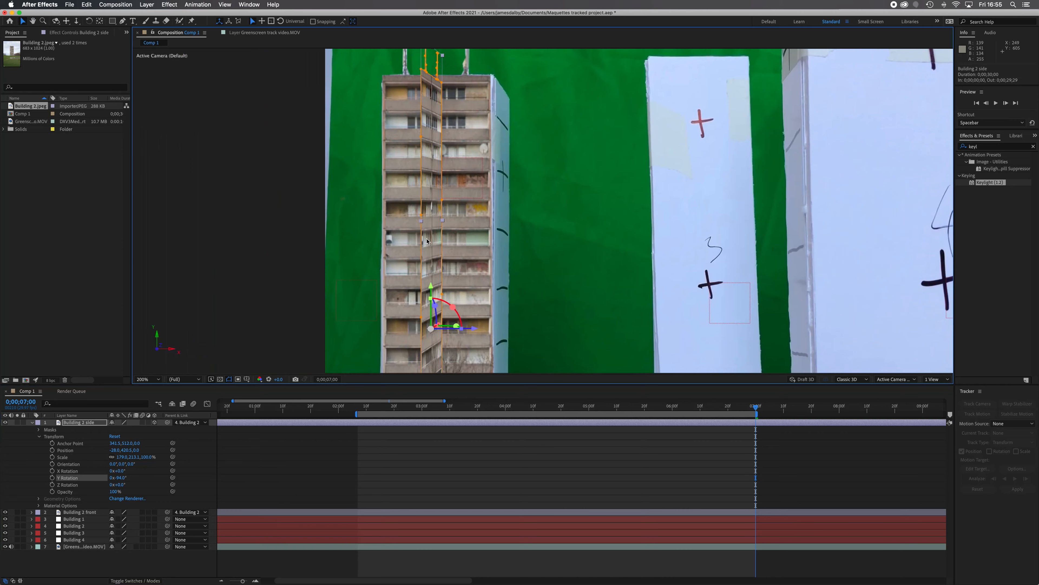
pyautogui.press('.')
pyautogui.moveTo(378, 268); pyautogui.dragTo(457, 329)
pyautogui.press(',')
pyautogui.press('v')
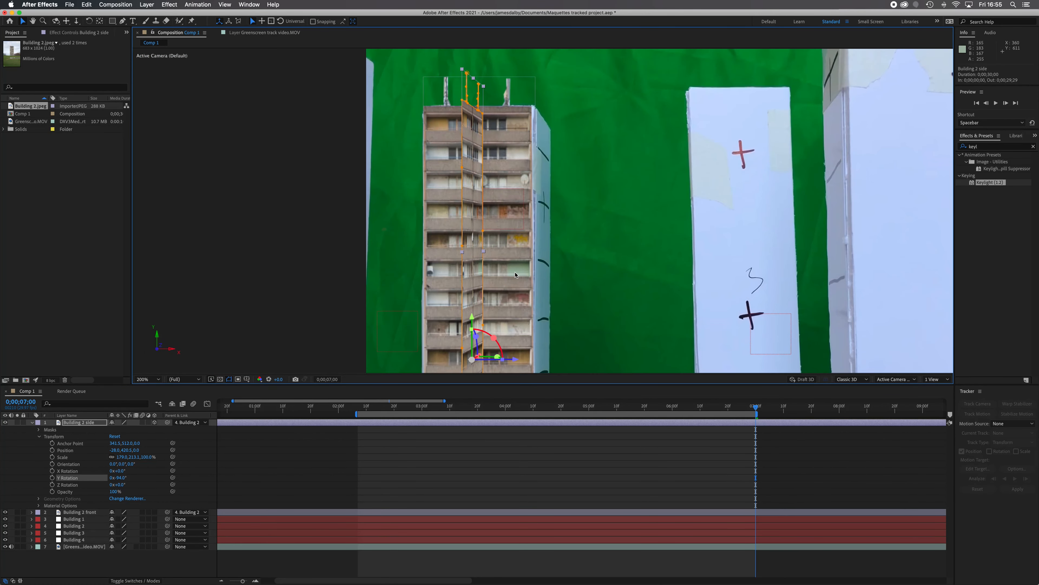
pyautogui.press('h')
pyautogui.moveTo(551, 278); pyautogui.dragTo(457, 275)
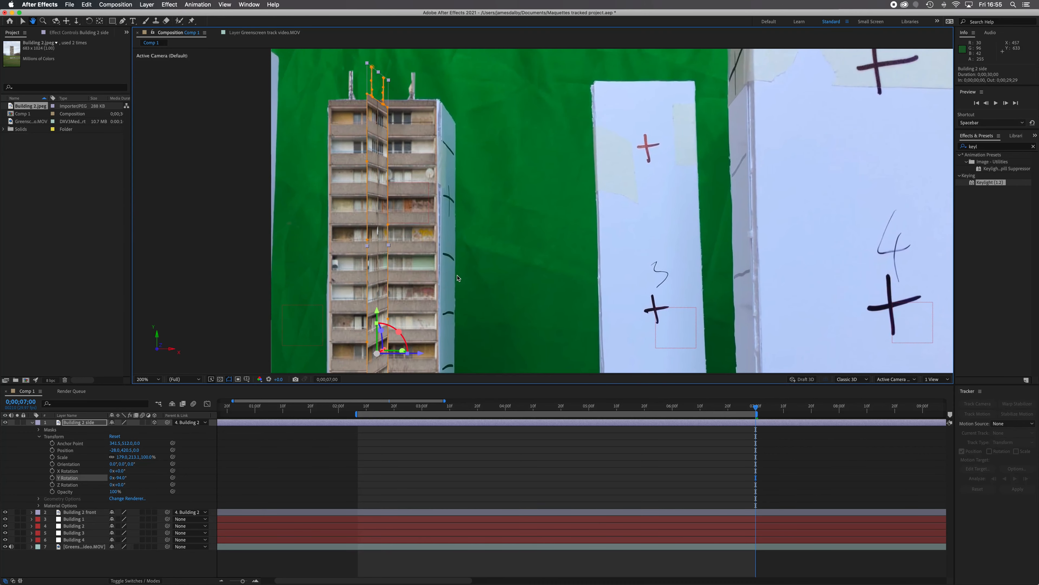
pyautogui.press('v')
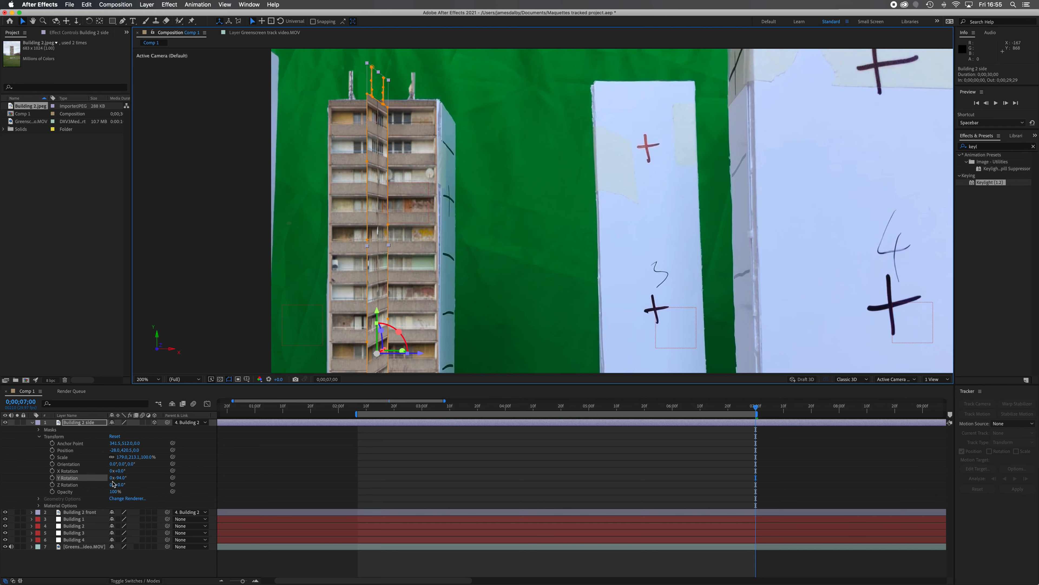
pyautogui.click(154, 512)
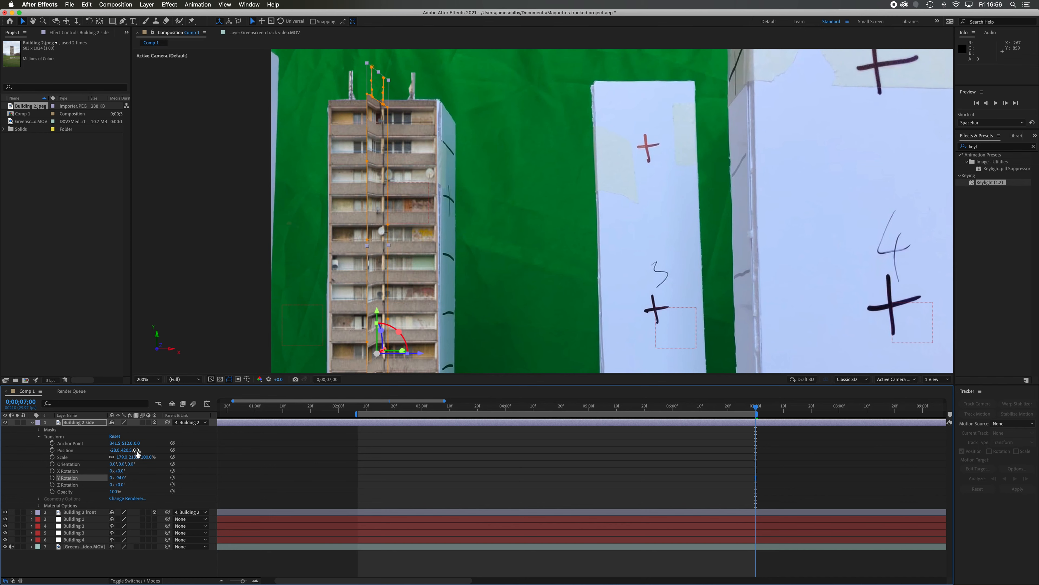
# Step: Push the Building 2 side layer back in depth by setting its Z Position to 116
pyautogui.moveTo(137, 452); pyautogui.dragTo(143, 429)
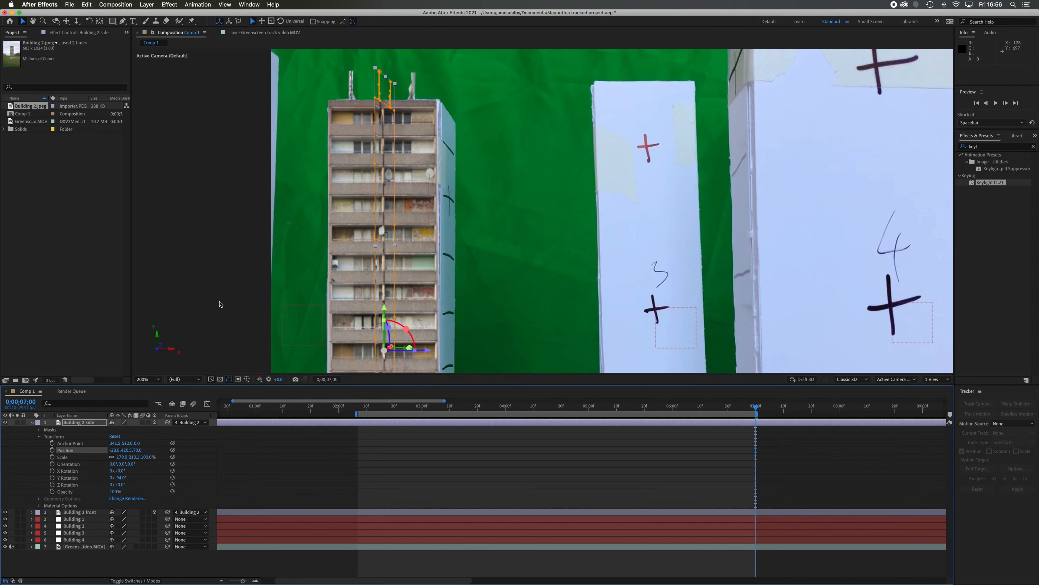
pyautogui.press('super+shift+h')
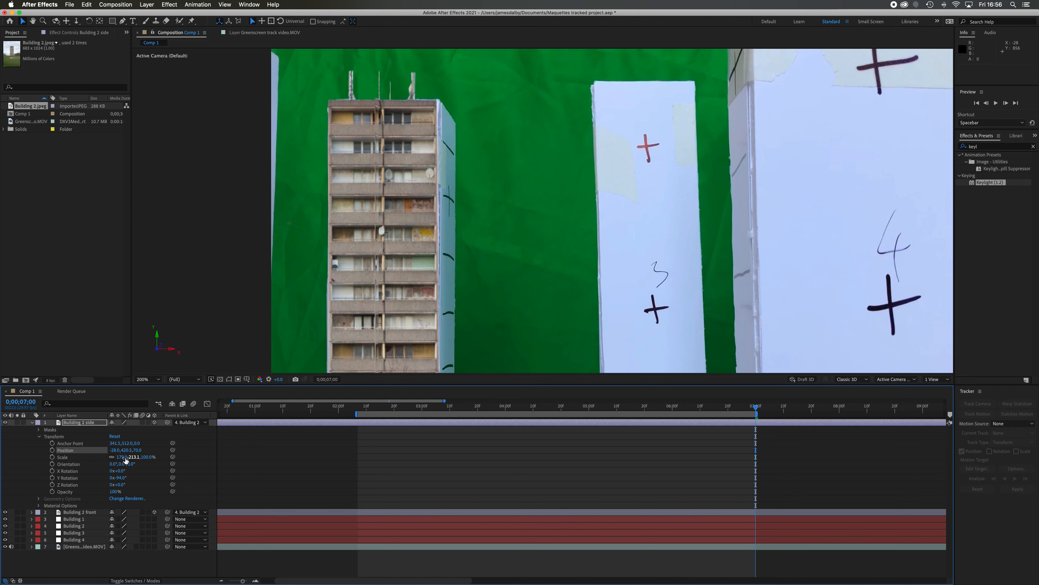
pyautogui.moveTo(139, 450); pyautogui.dragTo(159, 453)
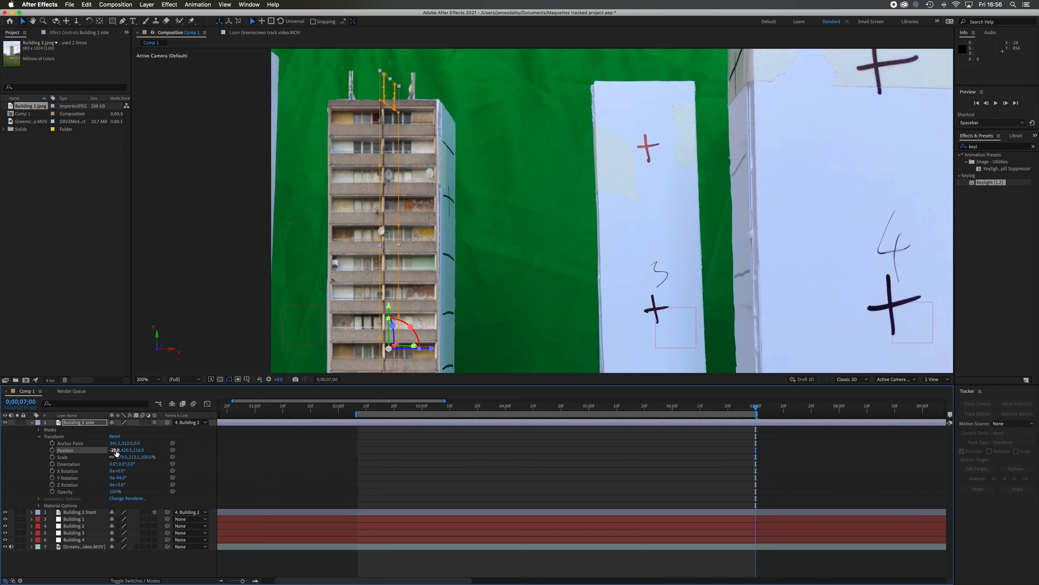
# Step: Align the Building 2 side layer with the front facade's right edge by setting its X Position to 110
pyautogui.moveTo(116, 451); pyautogui.dragTo(175, 455)
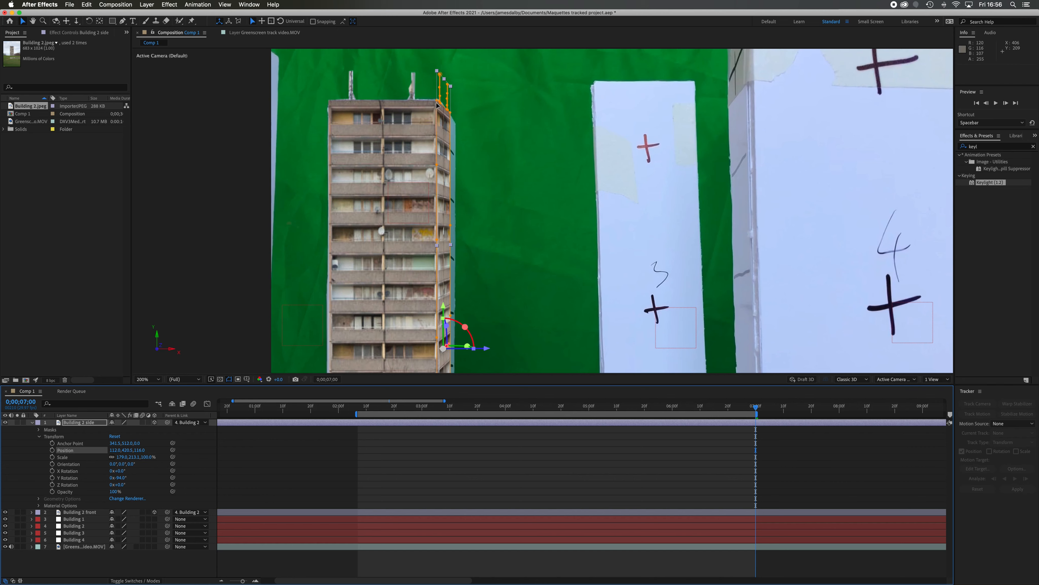
pyautogui.click(100, 564)
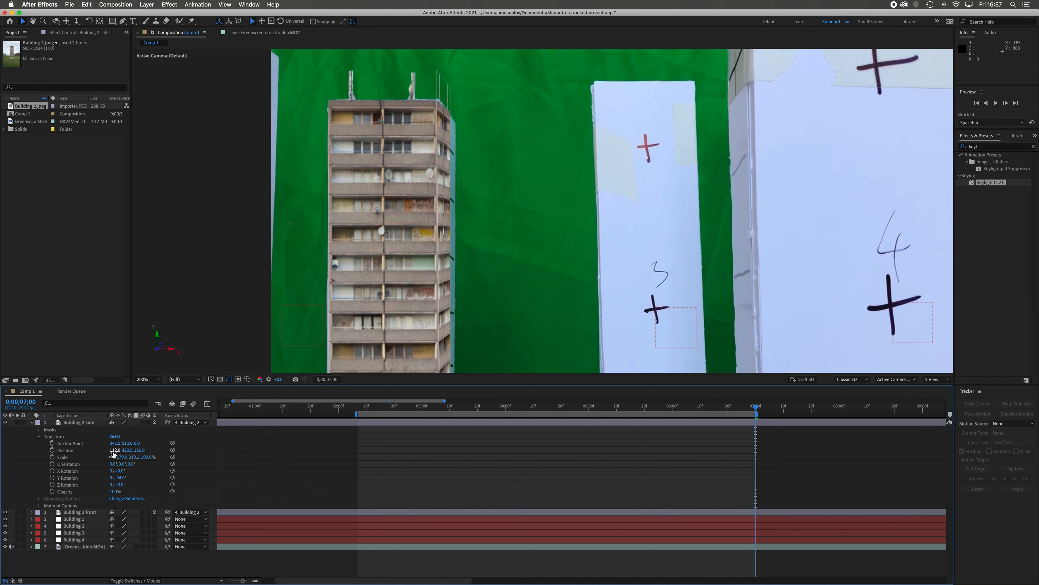
pyautogui.moveTo(110, 450); pyautogui.dragTo(112, 451)
pyautogui.click(132, 567)
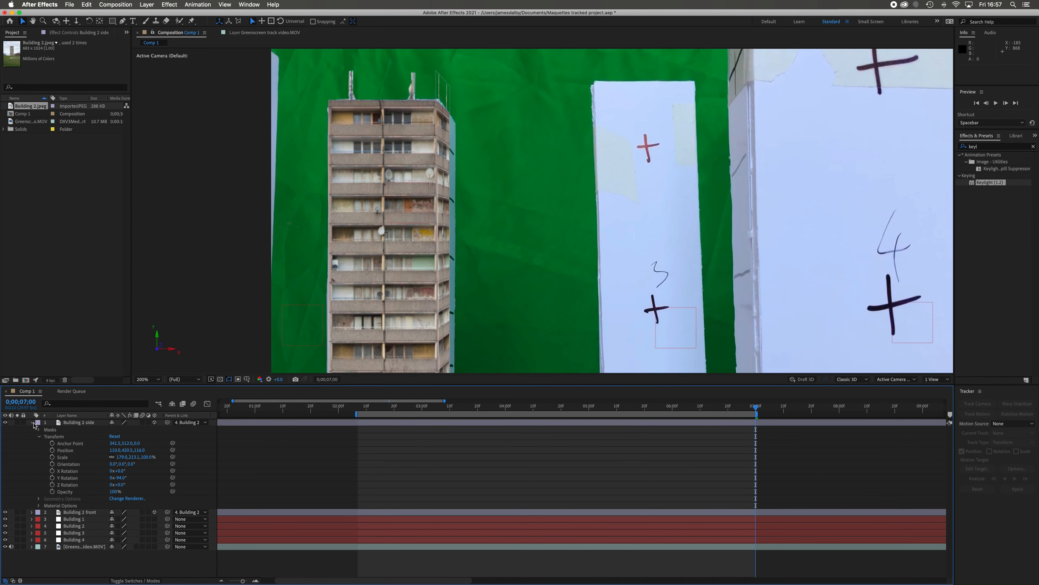
# Step: Play back and scrub the work area from 0;00;02;07 to 0;00;06;29, checking how the Building 2 front and side follow the track
pyautogui.click(32, 423)
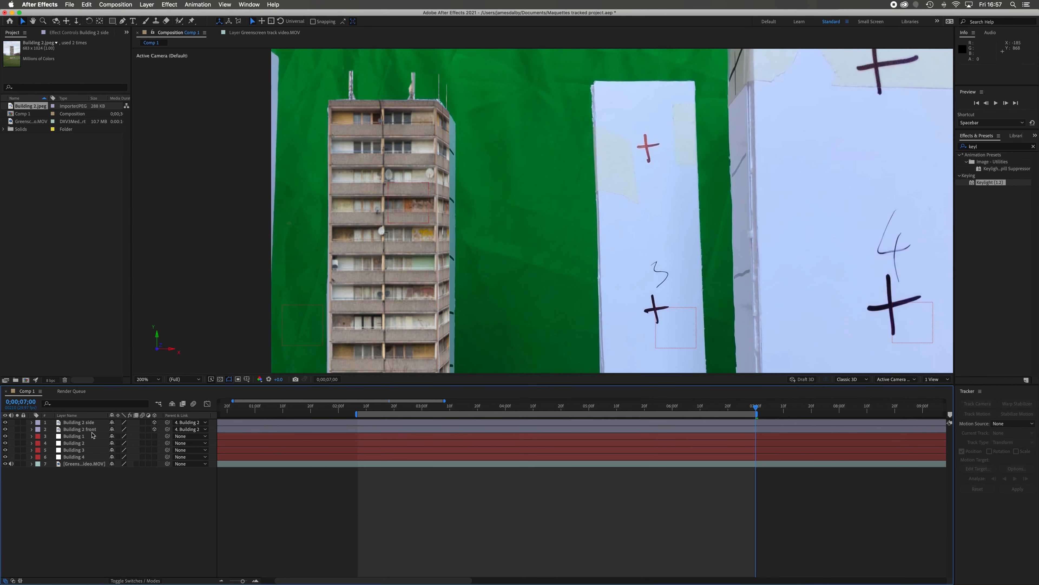
pyautogui.moveTo(417, 407); pyautogui.dragTo(358, 408)
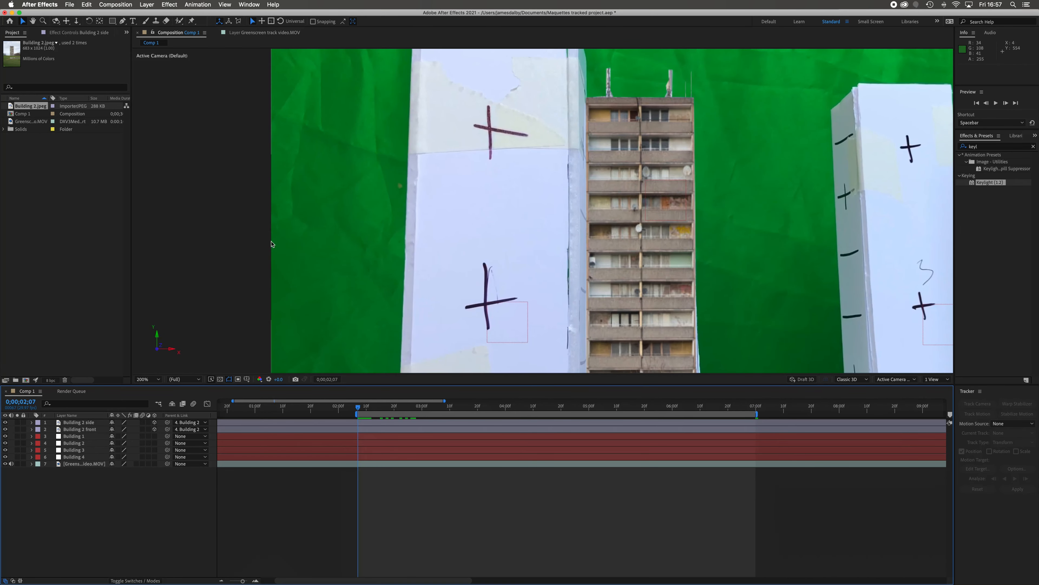
pyautogui.press('space')
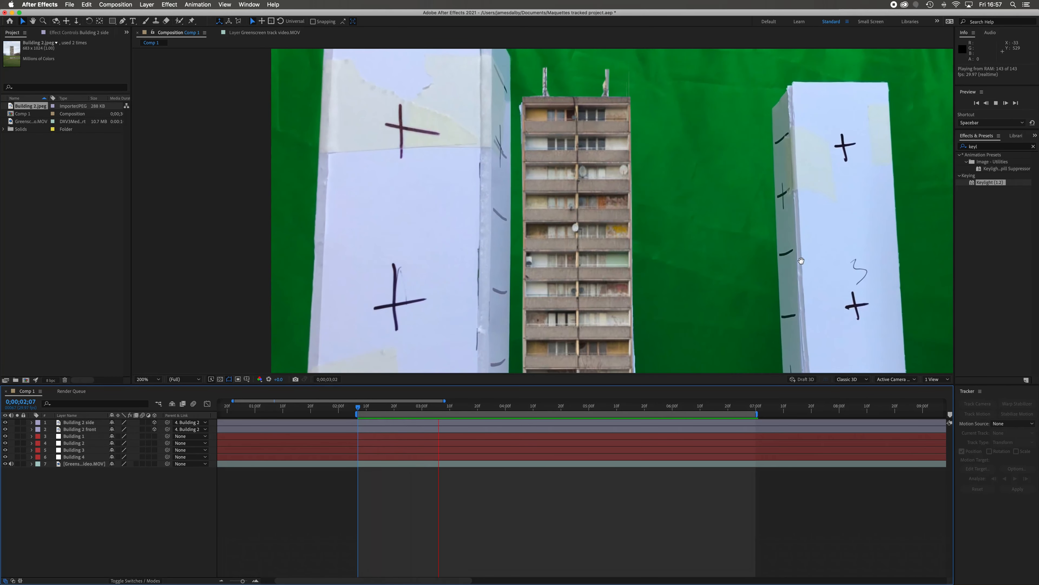
pyautogui.press('space')
pyautogui.press('/')
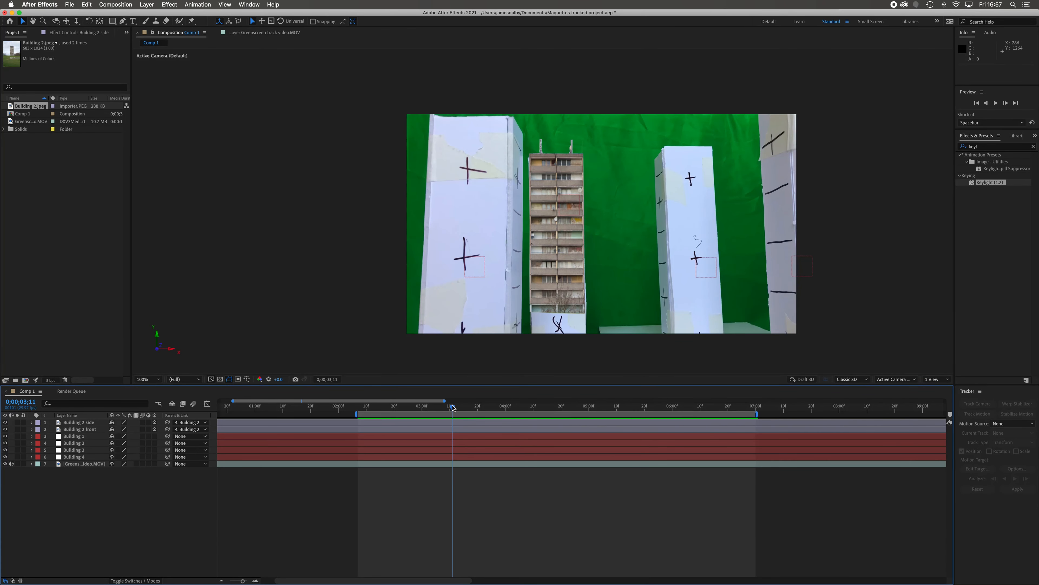
pyautogui.moveTo(453, 409)
pyautogui.mouseDown()
pyautogui.moveTo(430, 410)
pyautogui.moveTo(464, 412)
pyautogui.mouseUp()
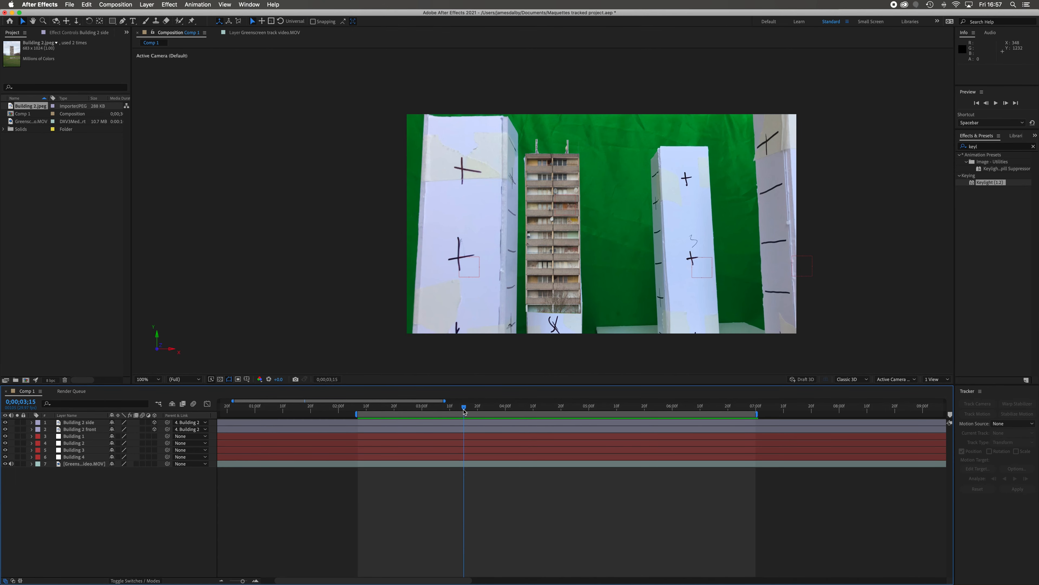
pyautogui.moveTo(464, 407); pyautogui.dragTo(753, 430)
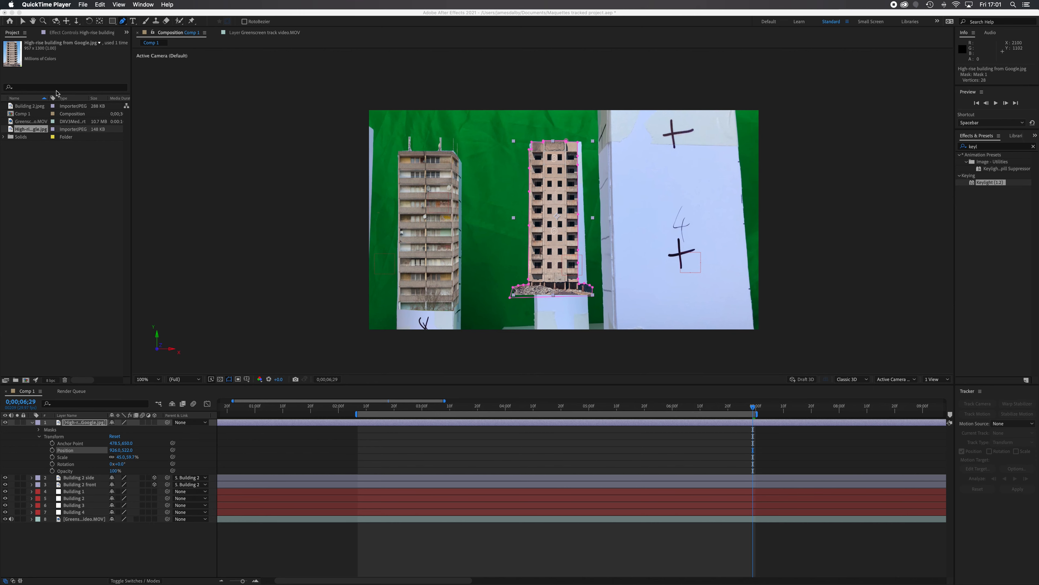
# Step: Deselect the high-rise image layer and examine its masked facade over box 3 up close
pyautogui.click(294, 190)
pyautogui.scroll(4, 535, 148)
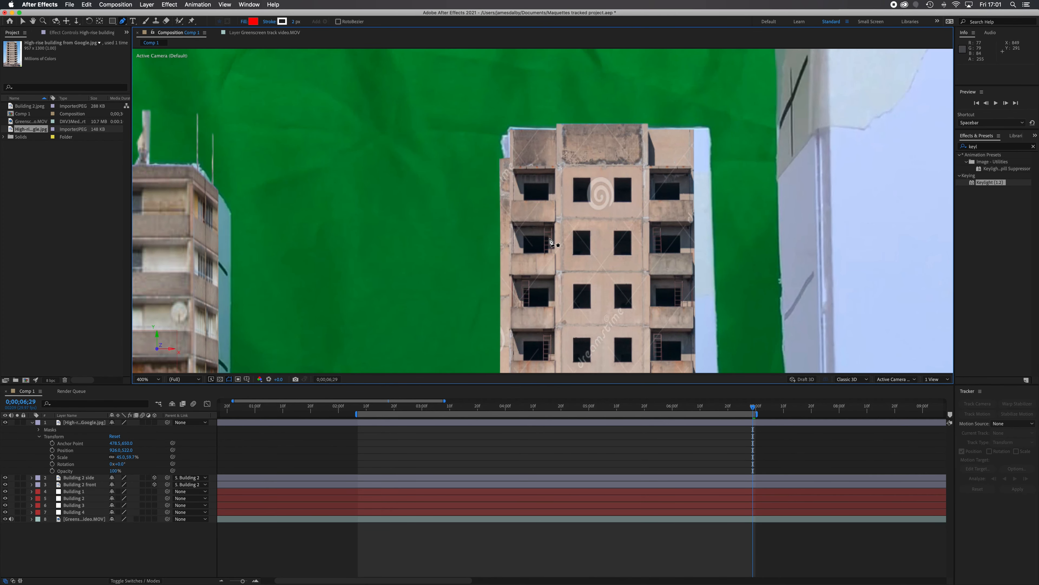
pyautogui.scroll(-4, 564, 234)
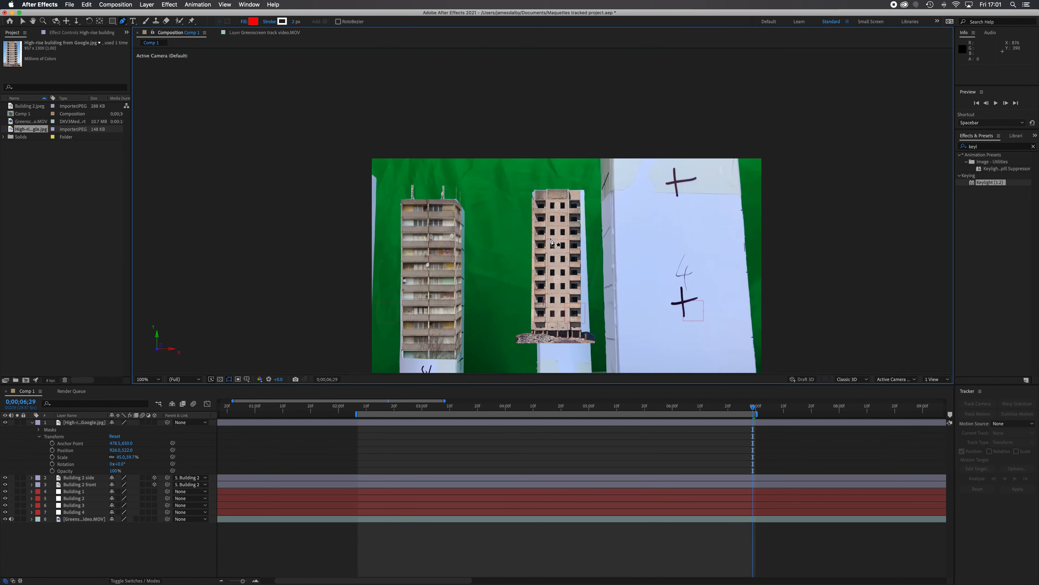